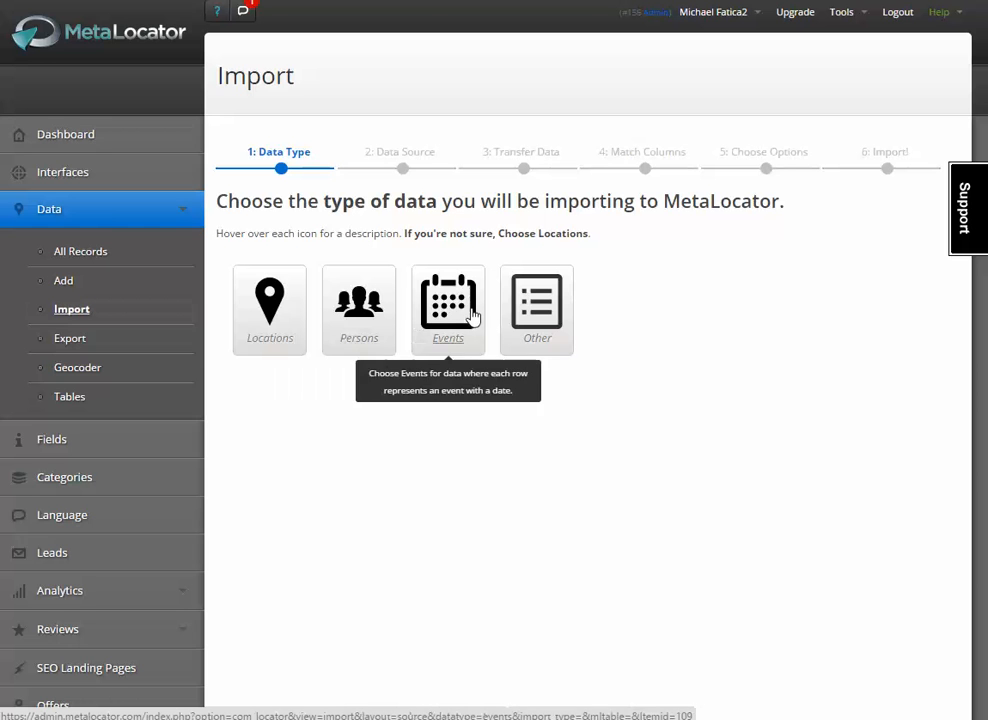
- Choose Locations as the import data type and open a downloaded copy of the sample spreadsheet
left_click(430, 302)
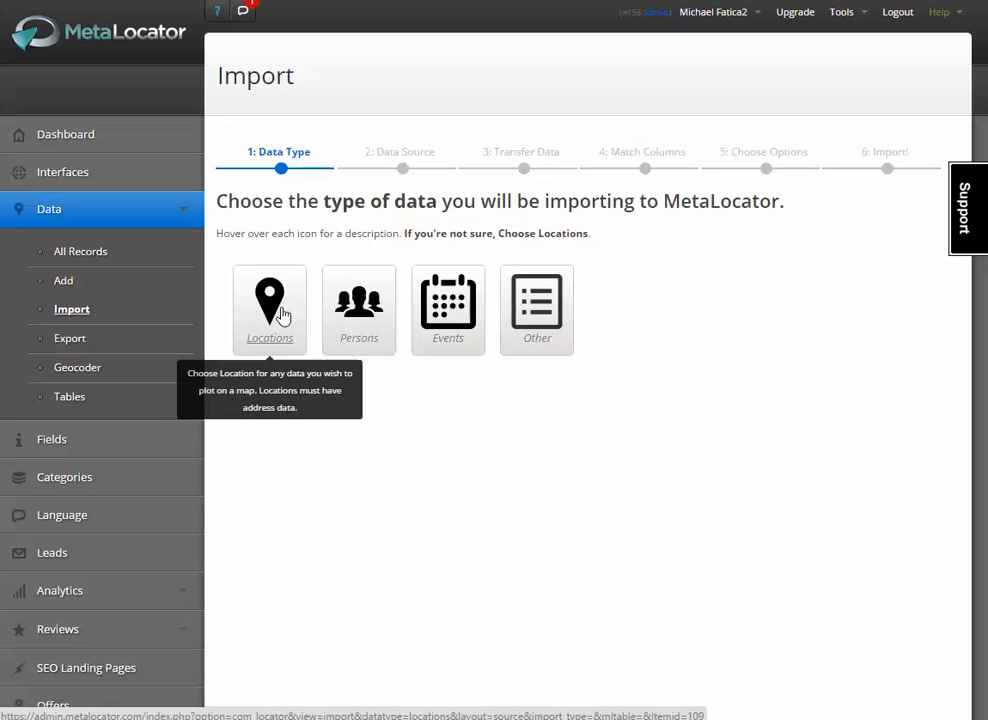
left_click(345, 313)
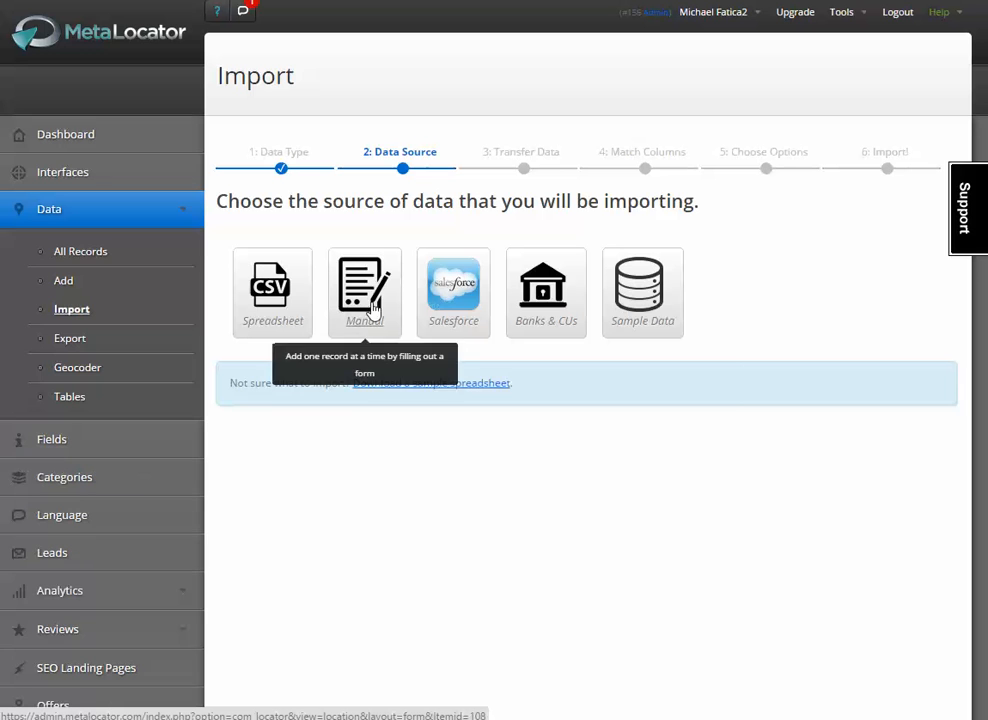
right_click(452, 384)
left_click(464, 392)
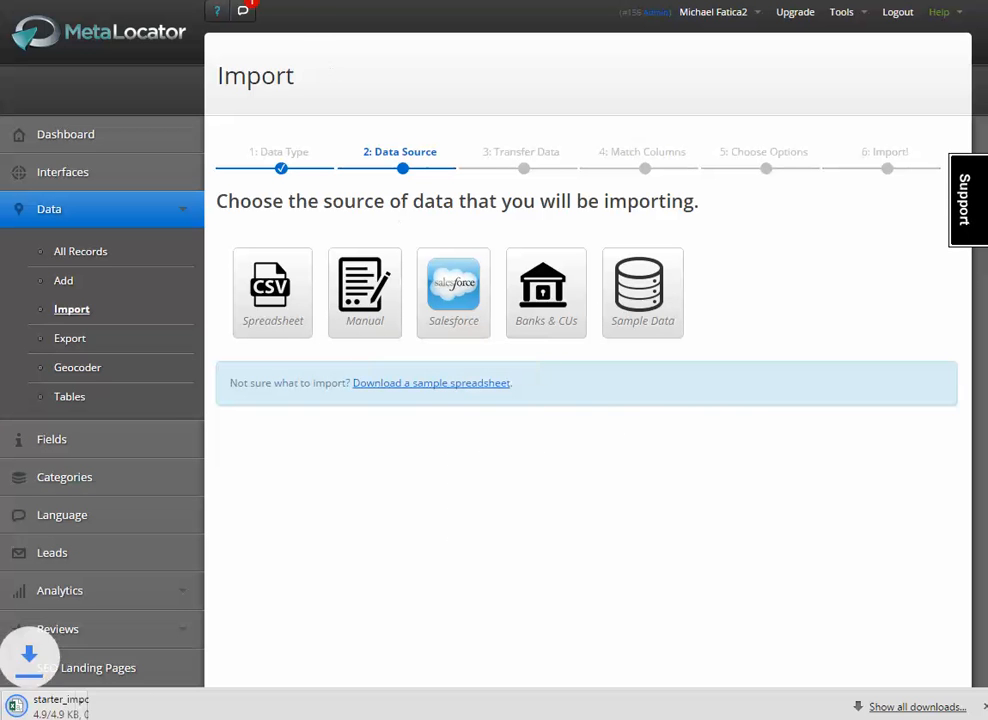
left_click(132, 708)
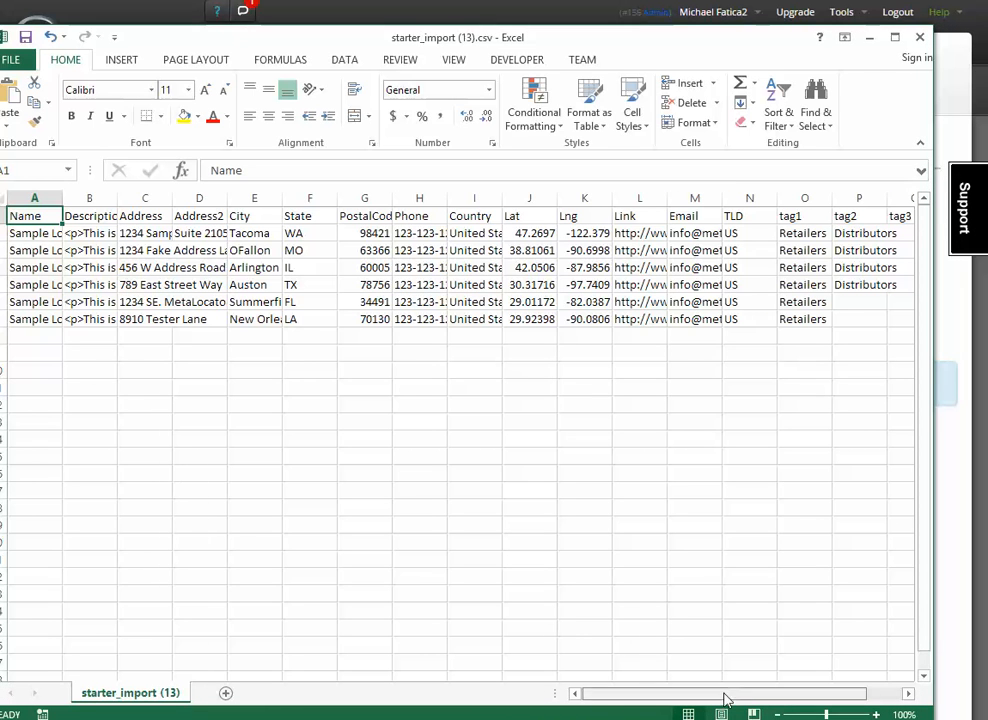
- Examine the tag1 to tag3 columns and compare the categories assigned to the Tacoma and the Florida locations
left_click_drag(723, 694, 783, 694)
left_click_drag(689, 192, 792, 199)
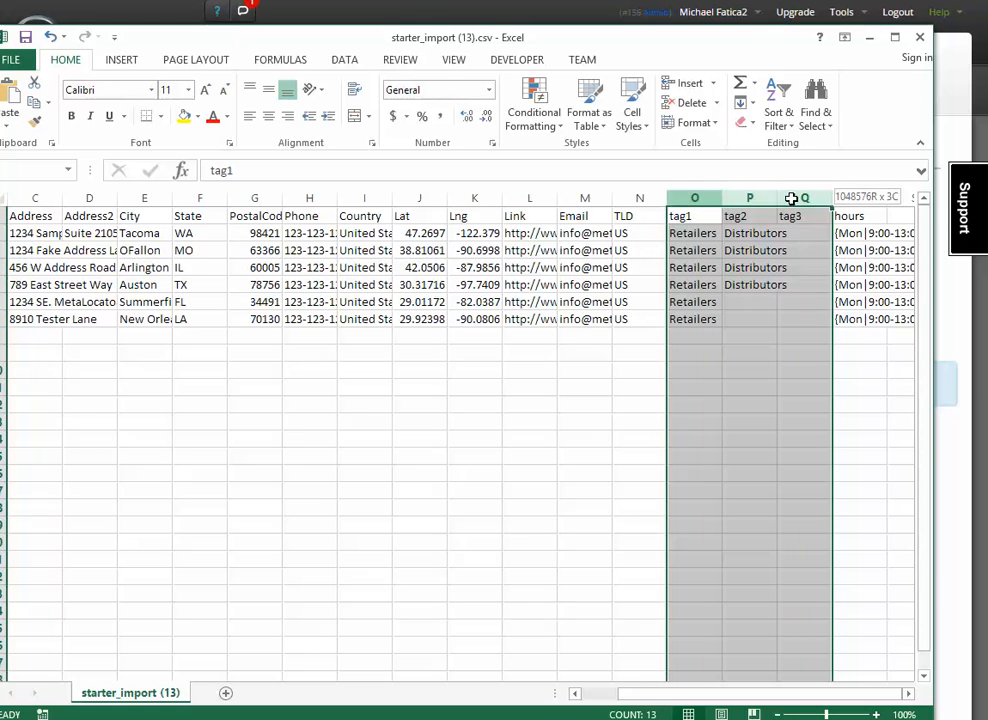
left_click(799, 254)
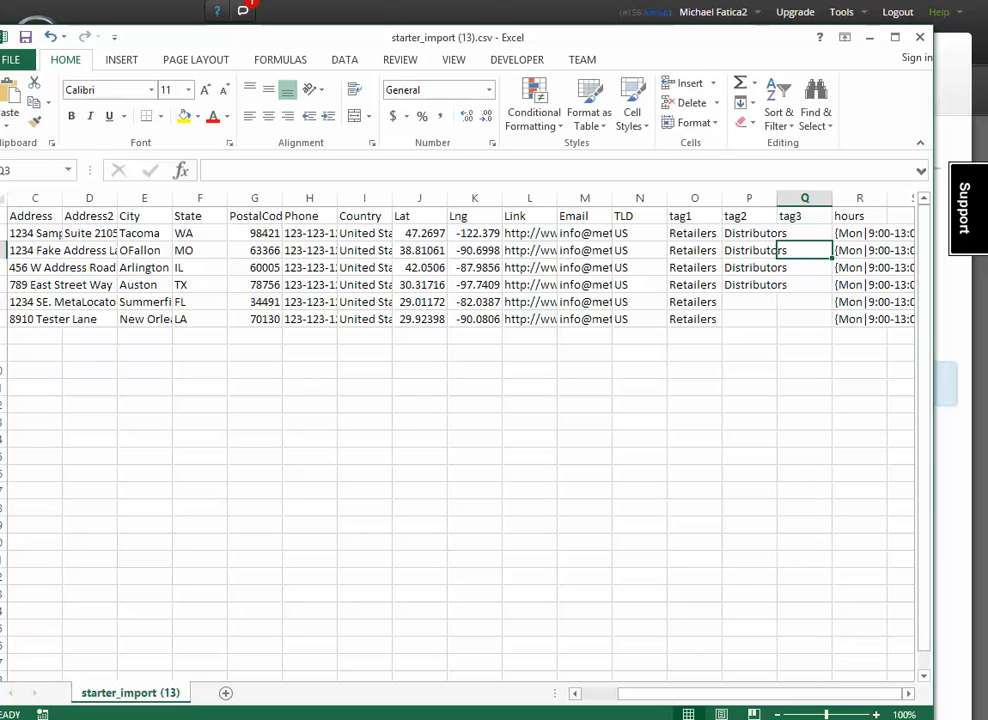
left_click(4, 232)
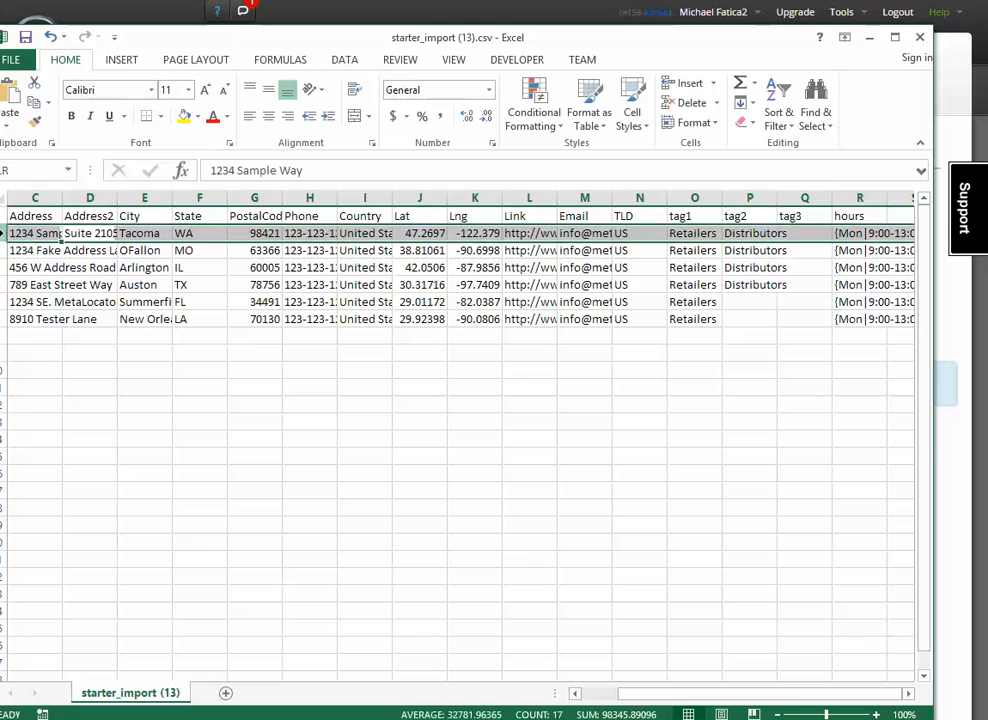
left_click(719, 247)
left_click(692, 231)
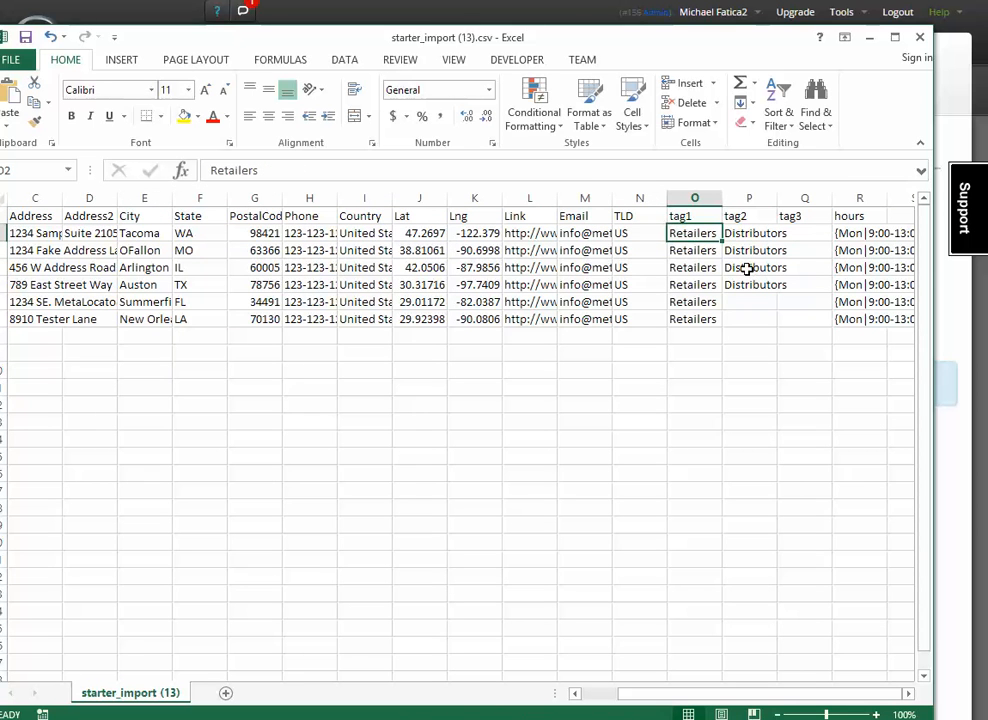
left_click(743, 232)
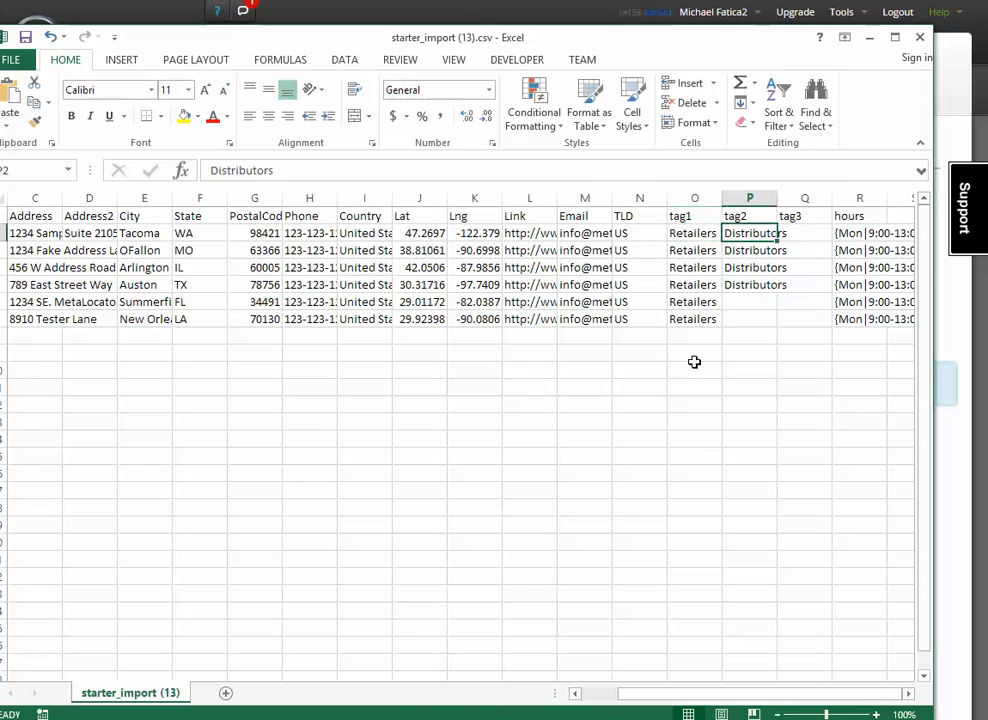
left_click(6, 301)
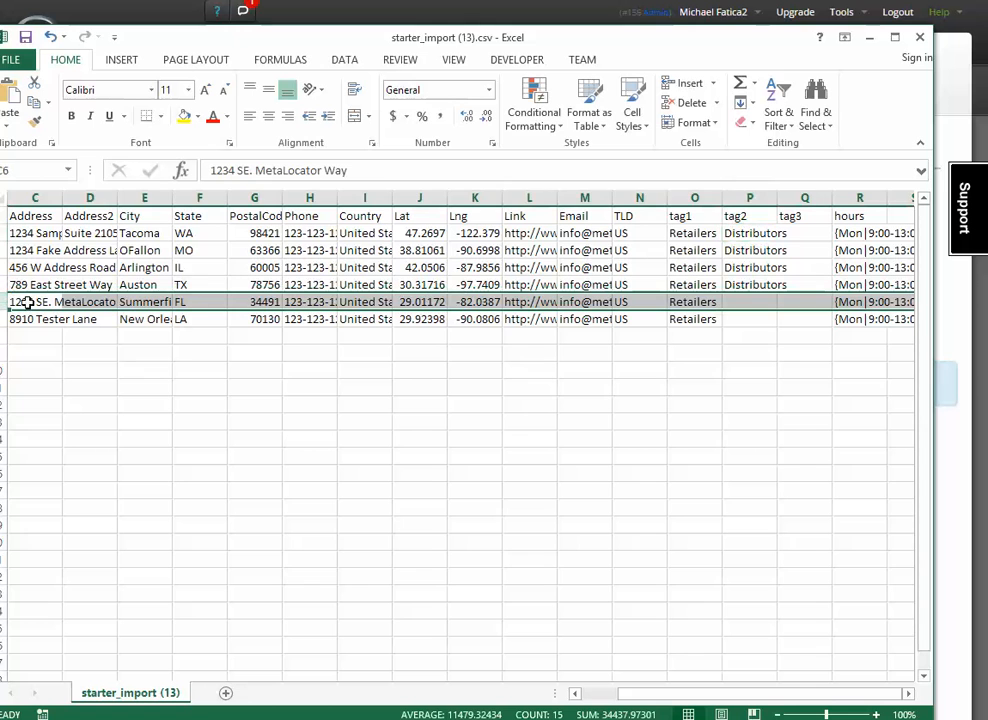
left_click(696, 303)
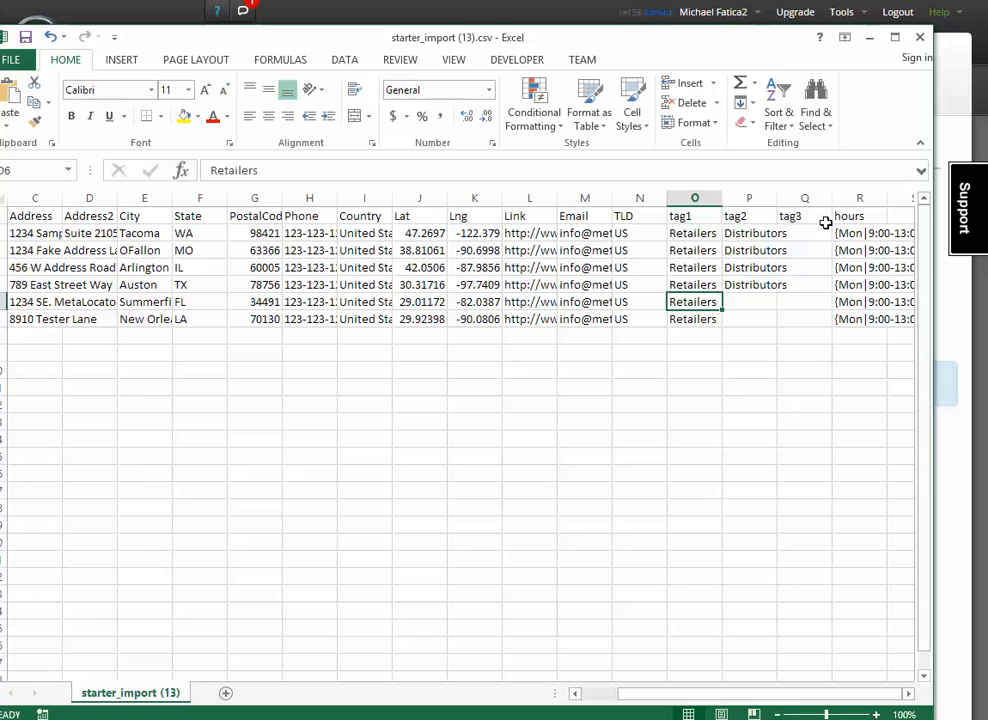
- Insert a column before the hours column and give it the header tag4
left_click(858, 199)
right_click(845, 202)
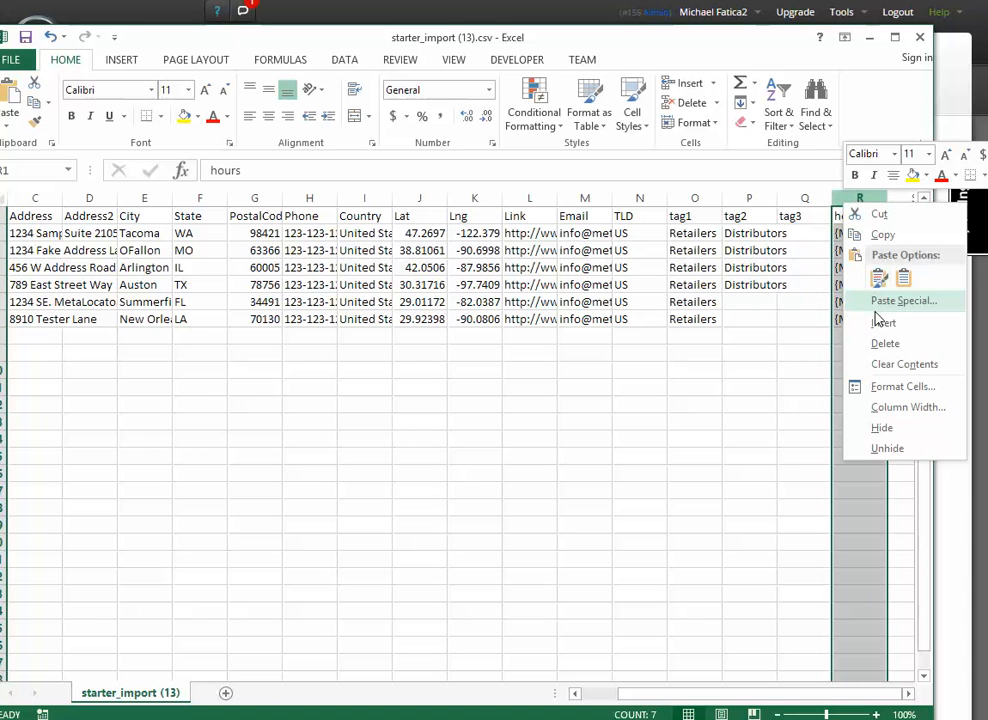
left_click(879, 321)
left_click(845, 216)
type("tag")
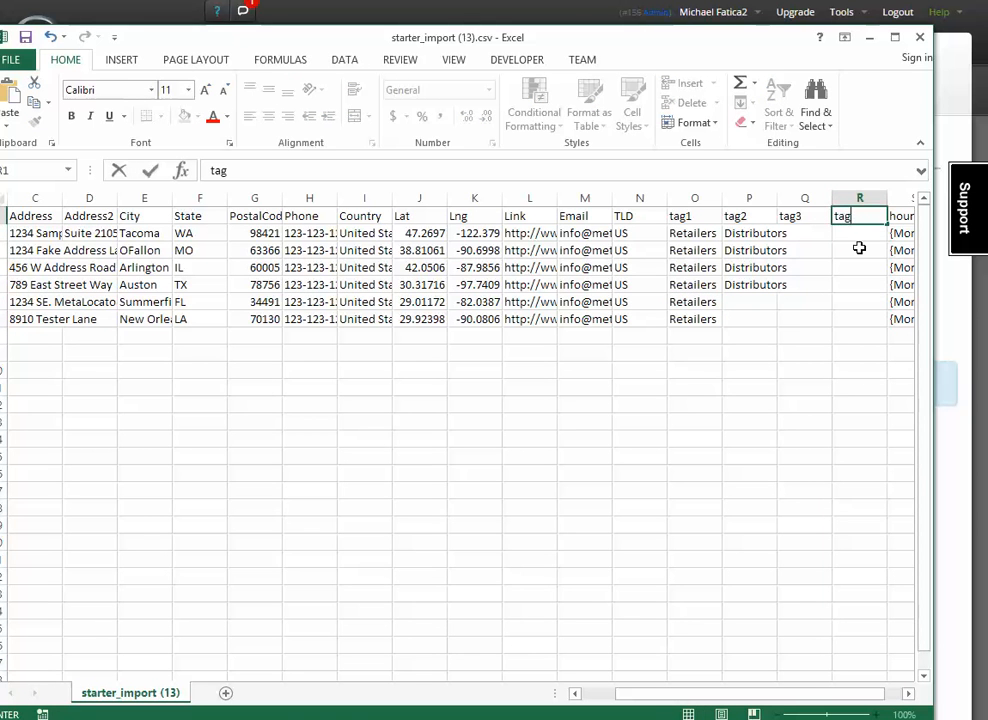
type("3")
key("BackSpace")
type("4")
key("Return")
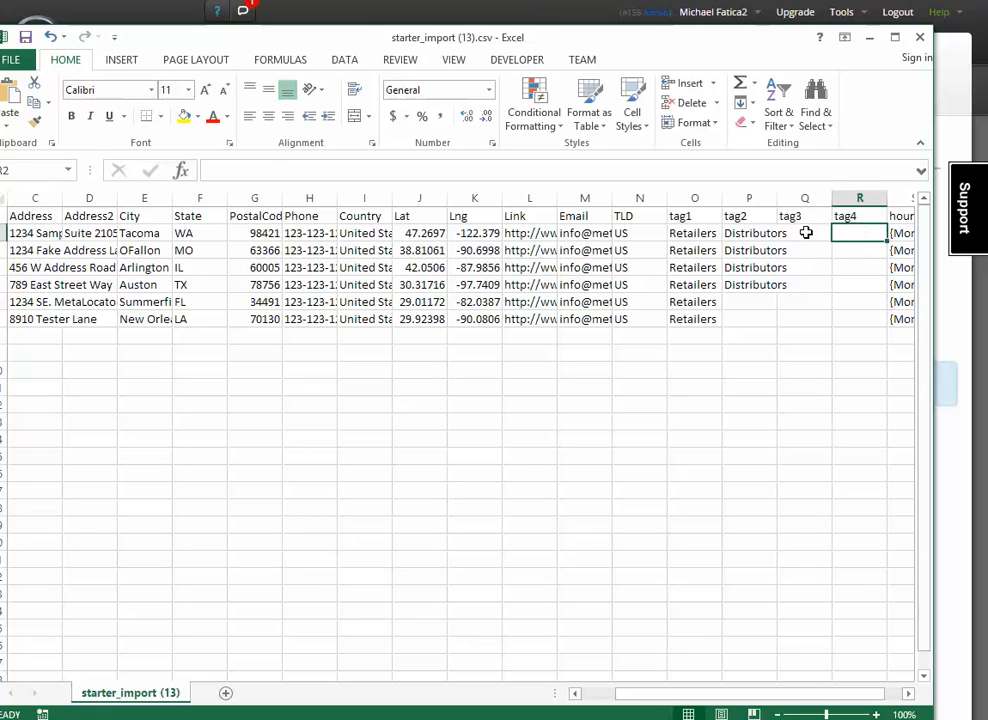
- Rearrange the category cells so the Auston location has Distributors in tag1 and Retailers in tag2
left_click(740, 285)
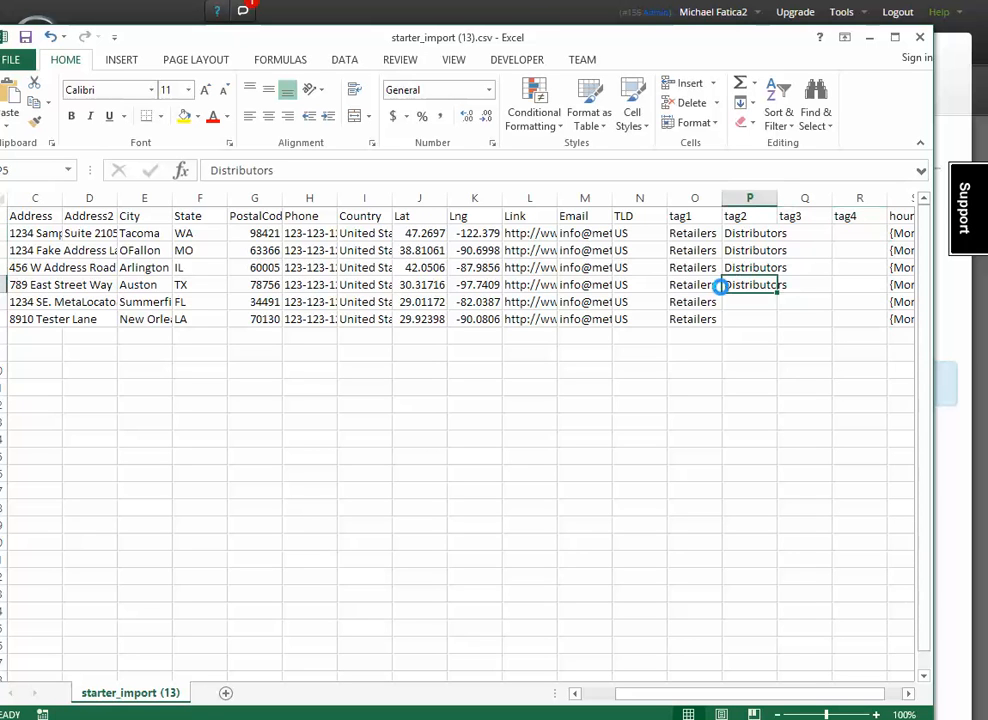
left_click_drag(720, 285, 750, 284)
left_click(707, 294)
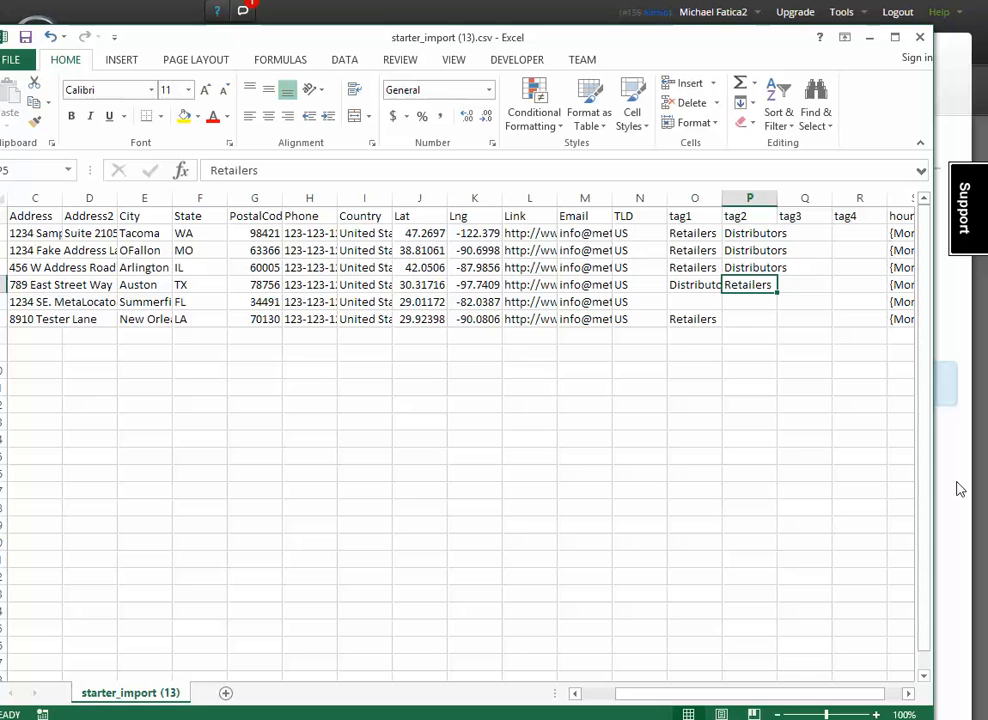
left_click(704, 235)
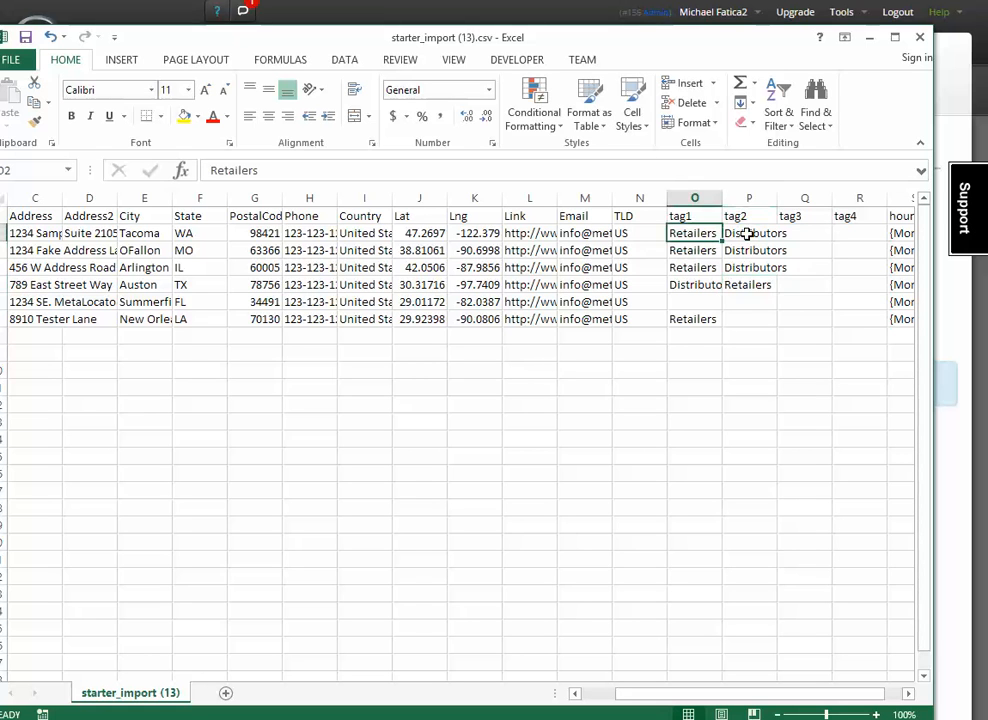
left_click(746, 234)
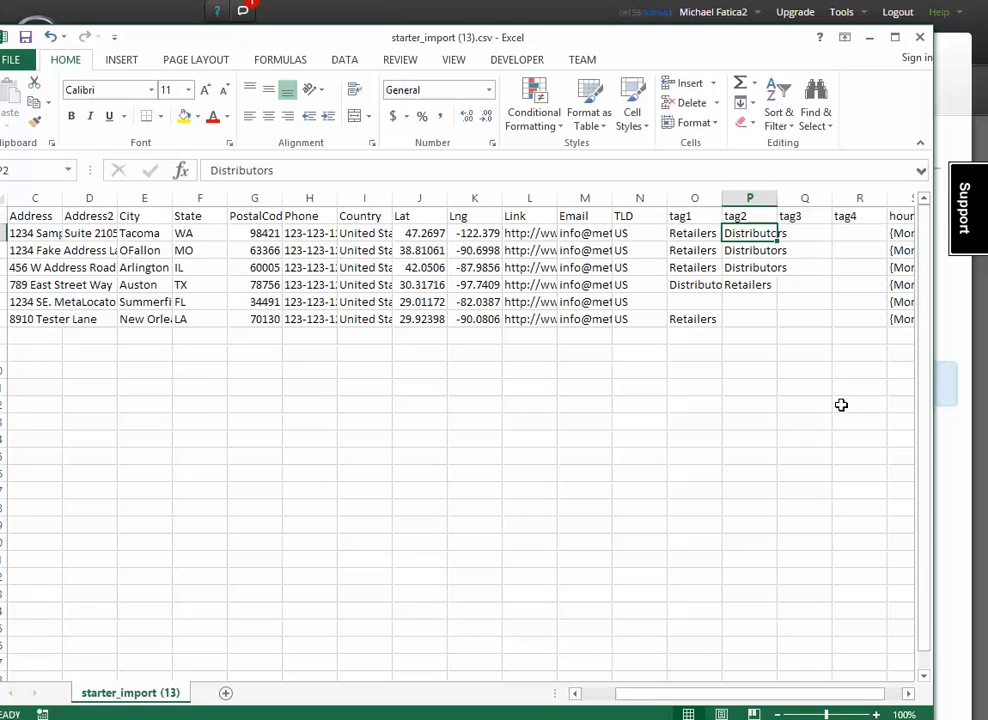
- Switch to MetaLocator and run the location import with the matched columns and the Add option, continuing to the geocoder
left_click(958, 465)
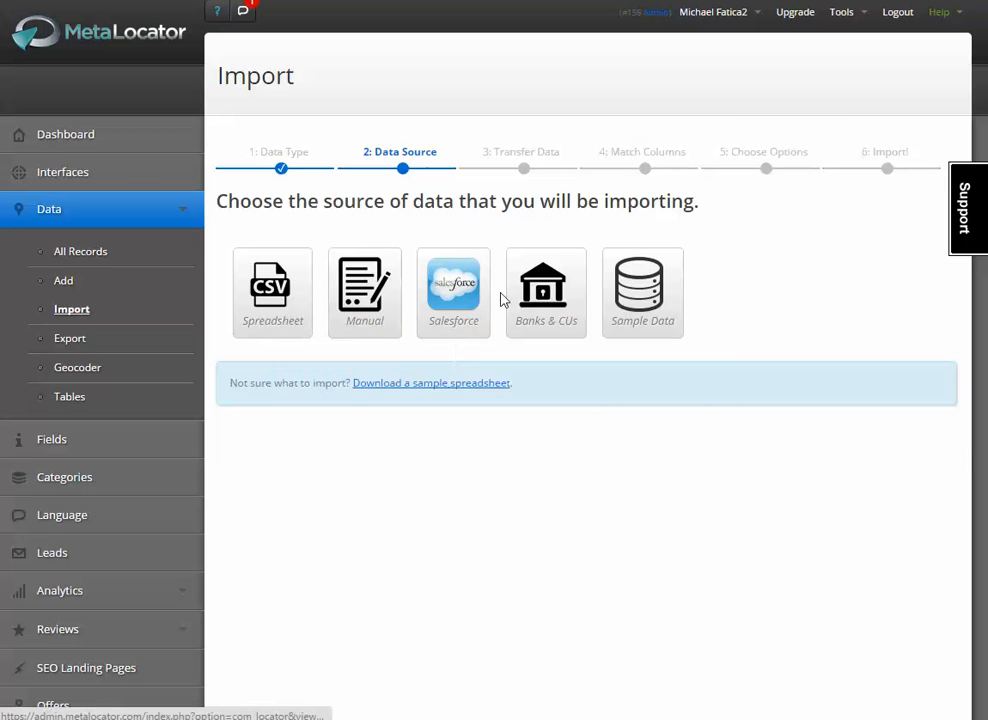
left_click(621, 297)
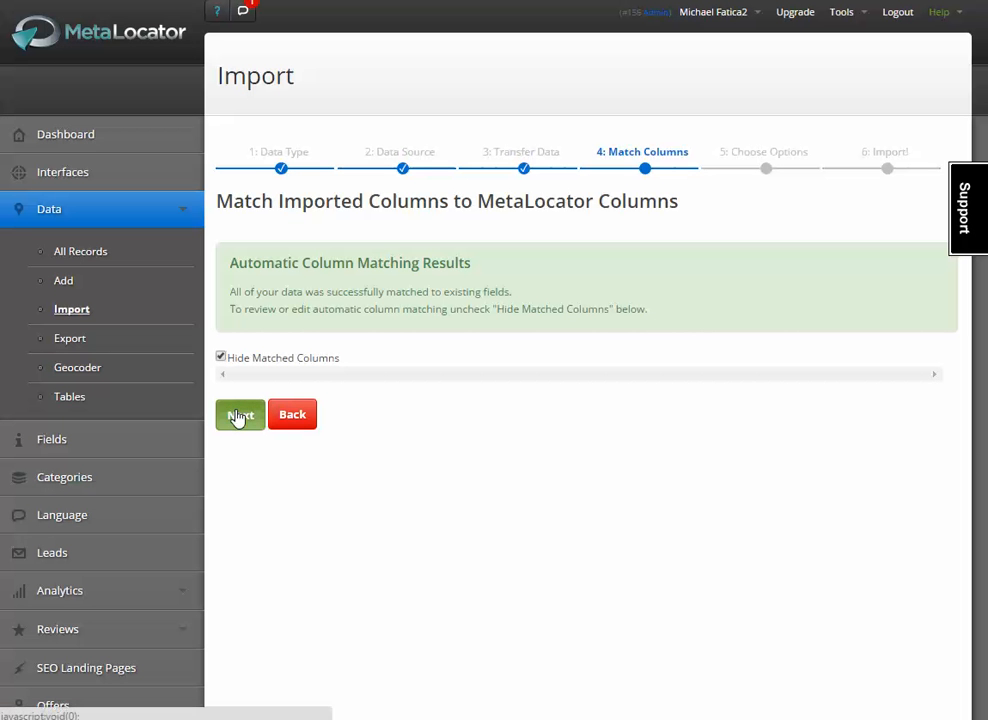
left_click(244, 416)
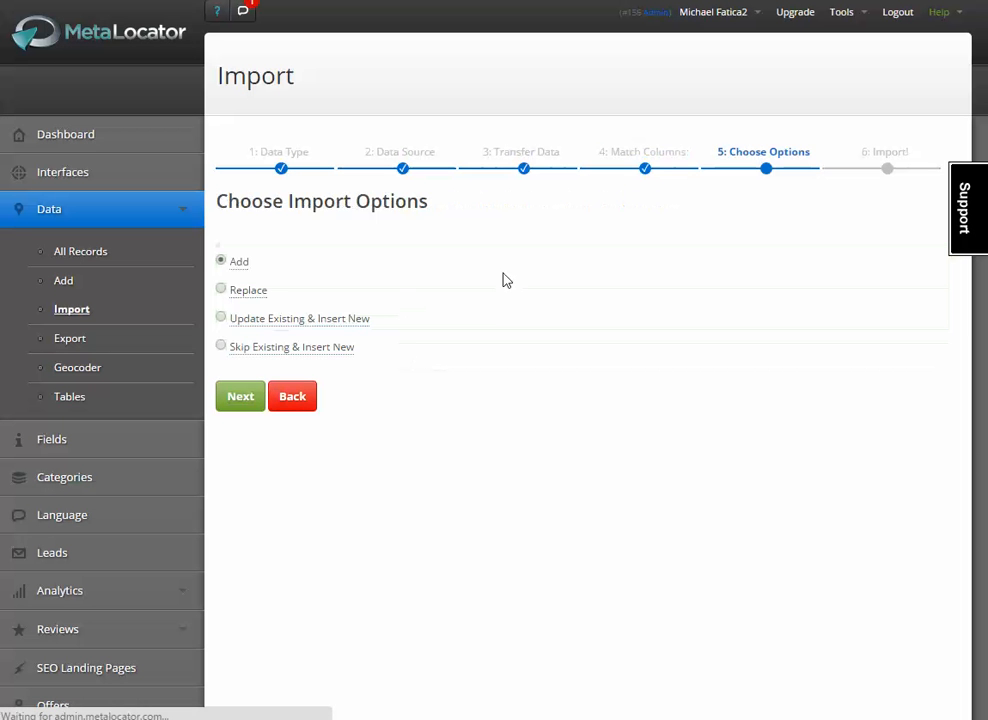
left_click(224, 402)
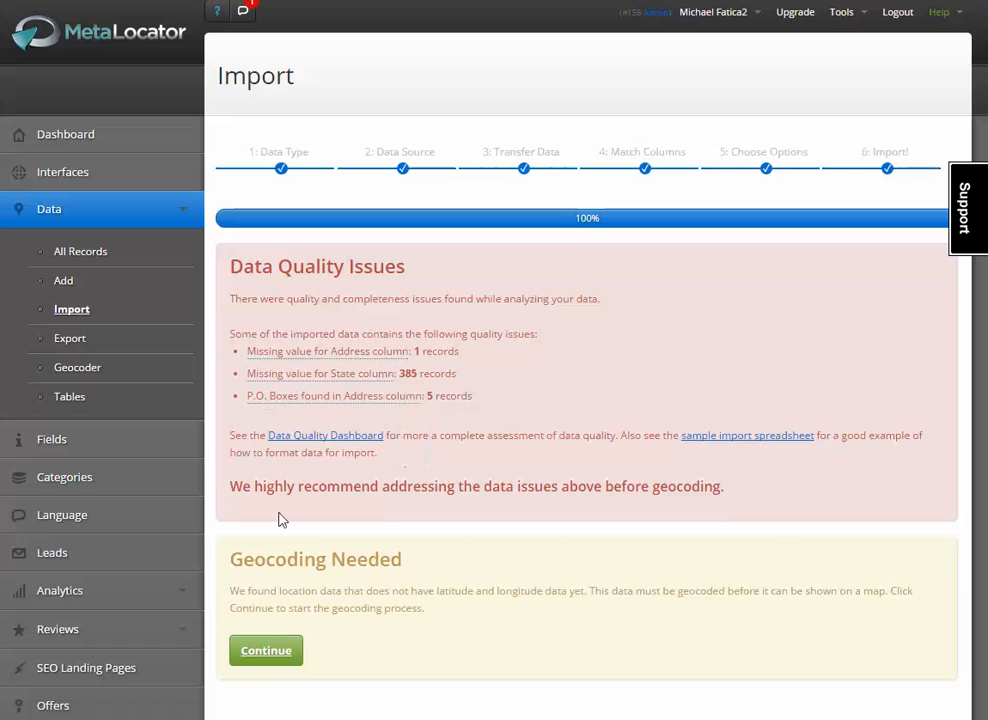
left_click(265, 651)
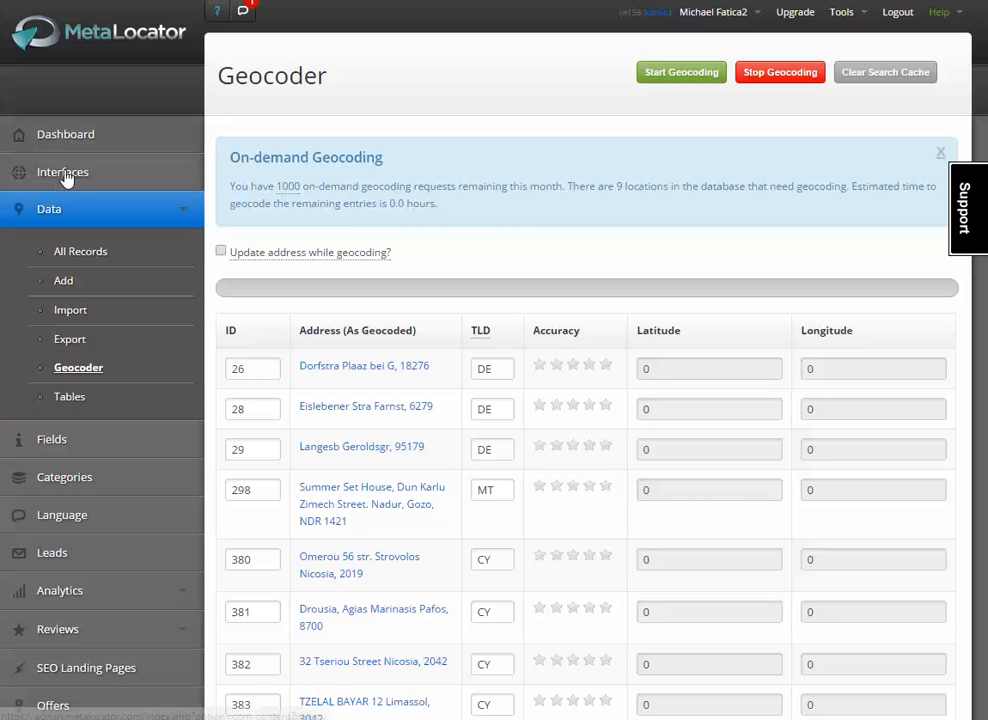
- Create a new interface from the Sleek Design Template in the Styled Examples
left_click(62, 173)
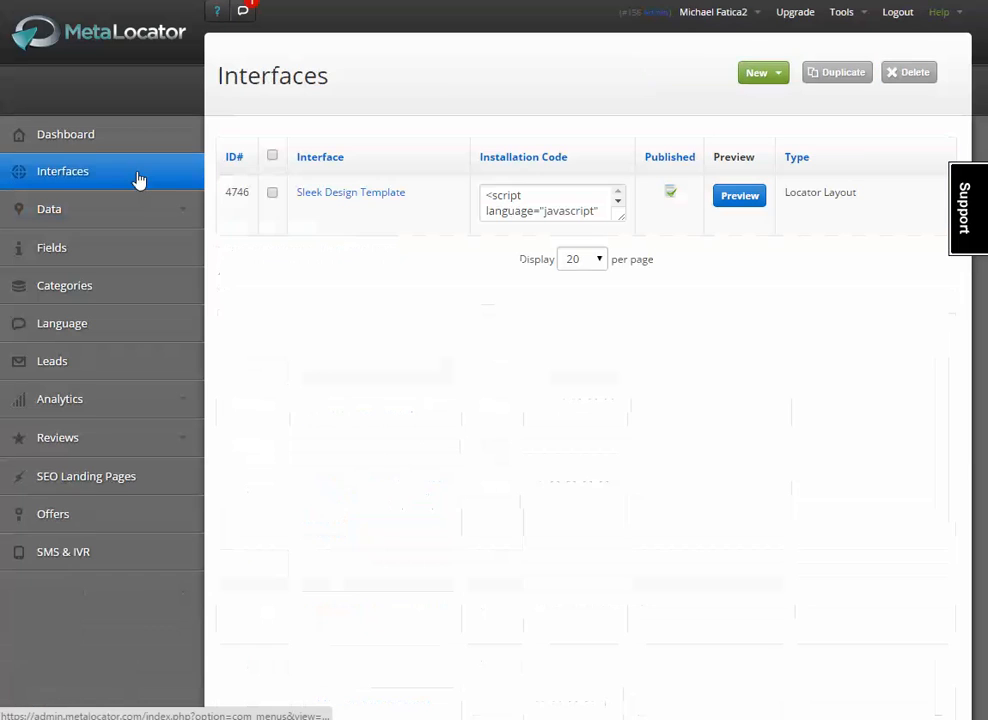
left_click(766, 76)
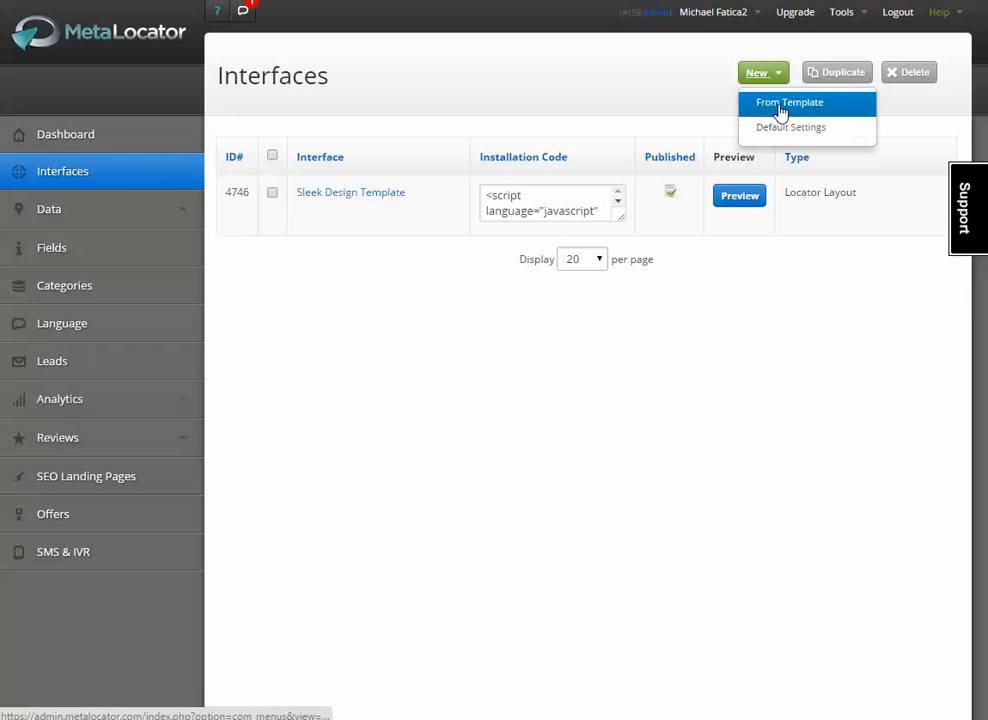
left_click(789, 104)
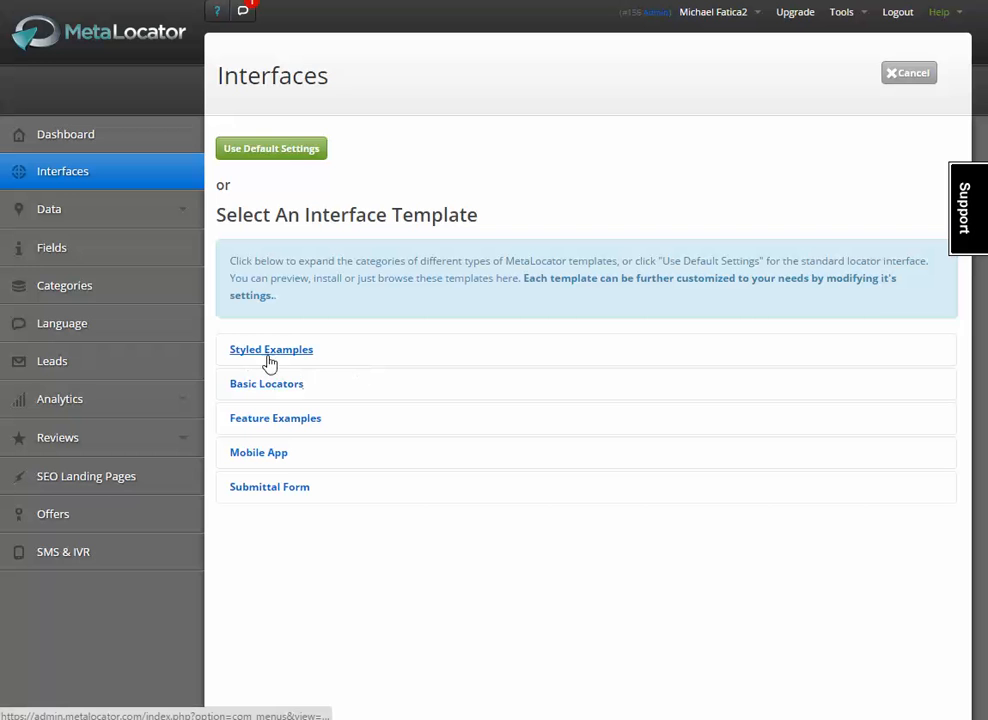
left_click(284, 352)
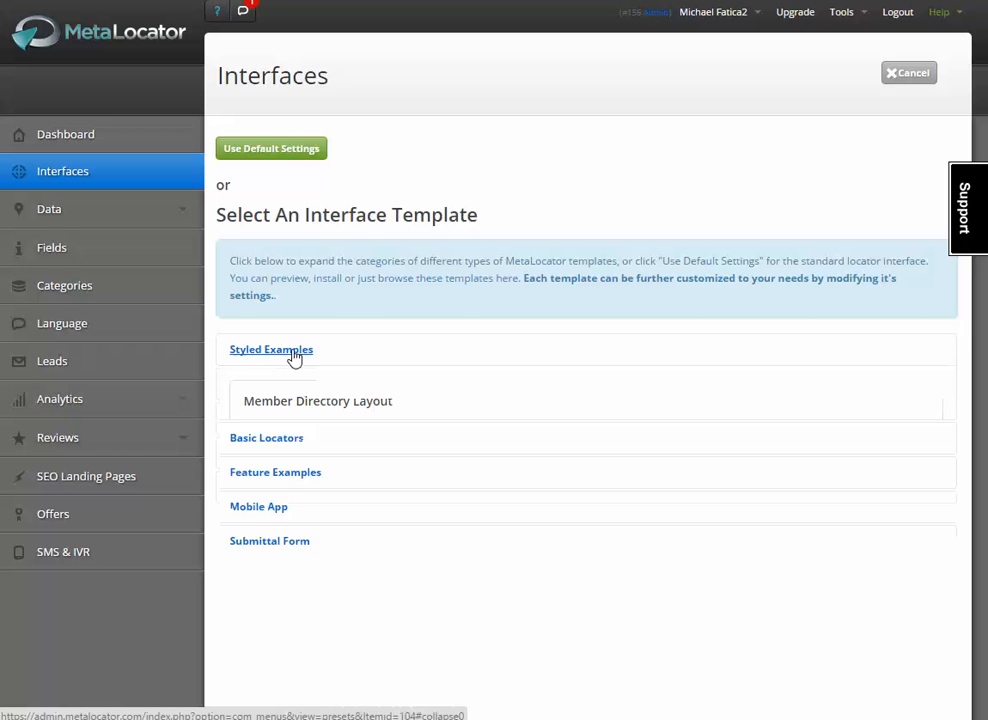
scroll(440, 342, "down", 5)
scroll(351, 434, "down", 2)
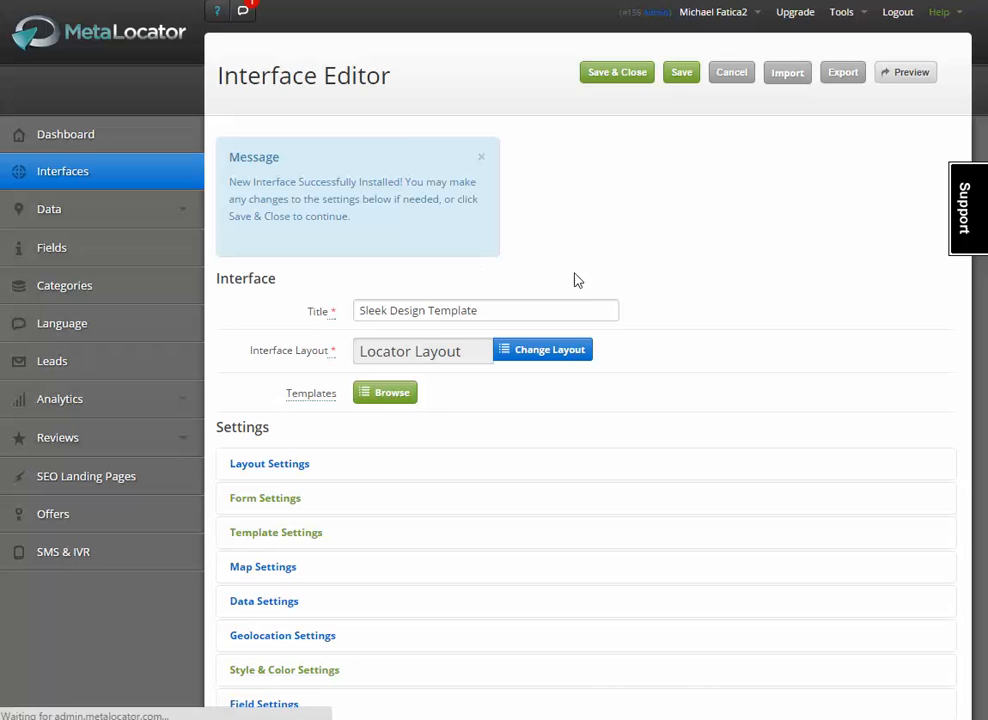
- Look over the new interface's settings and preview the interface
scroll(590, 284, "down", 5)
scroll(604, 290, "up", 5)
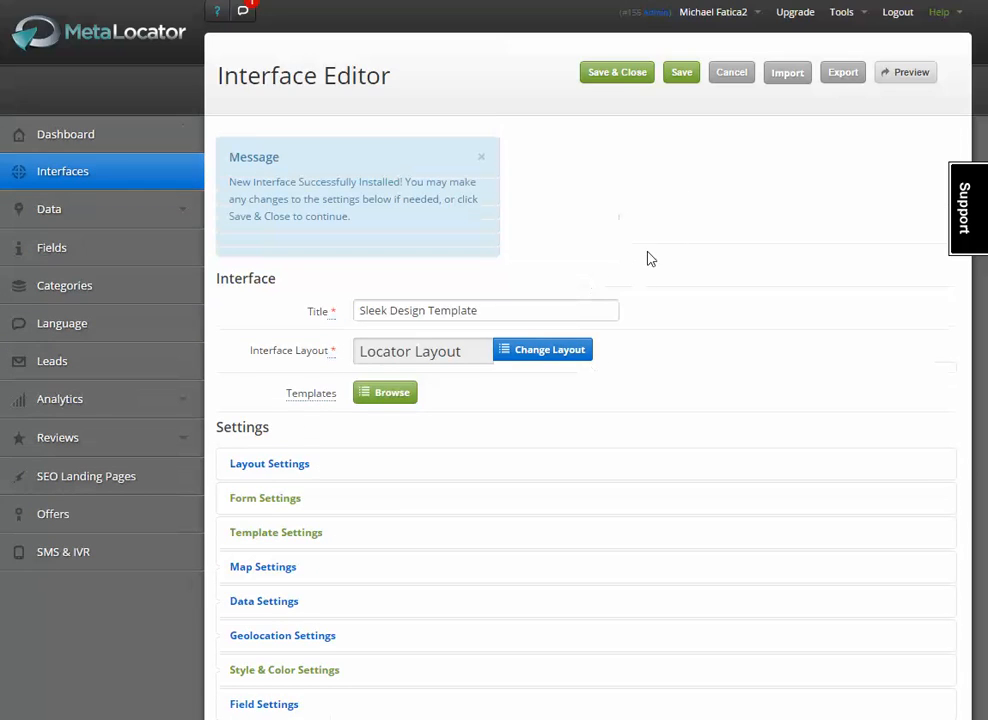
scroll(696, 207, "down", 1)
scroll(697, 207, "up", 1)
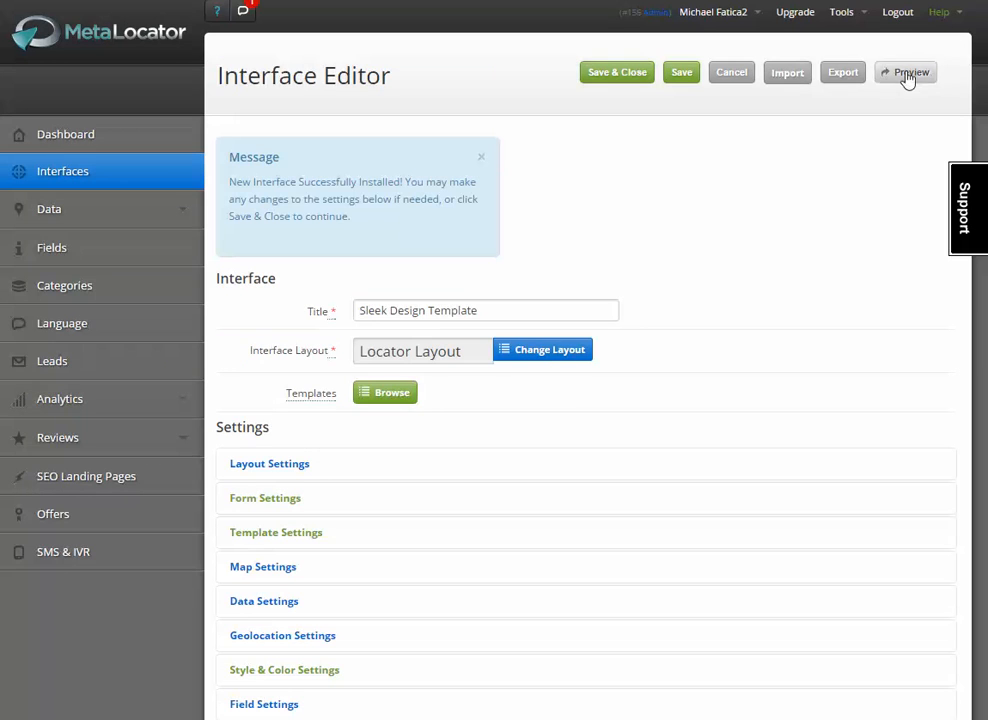
left_click(907, 74)
- Remove the tagcheckboxes field from the Search Form Format in the interface's Form Settings
left_click(265, 498)
scroll(465, 258, "down", 3)
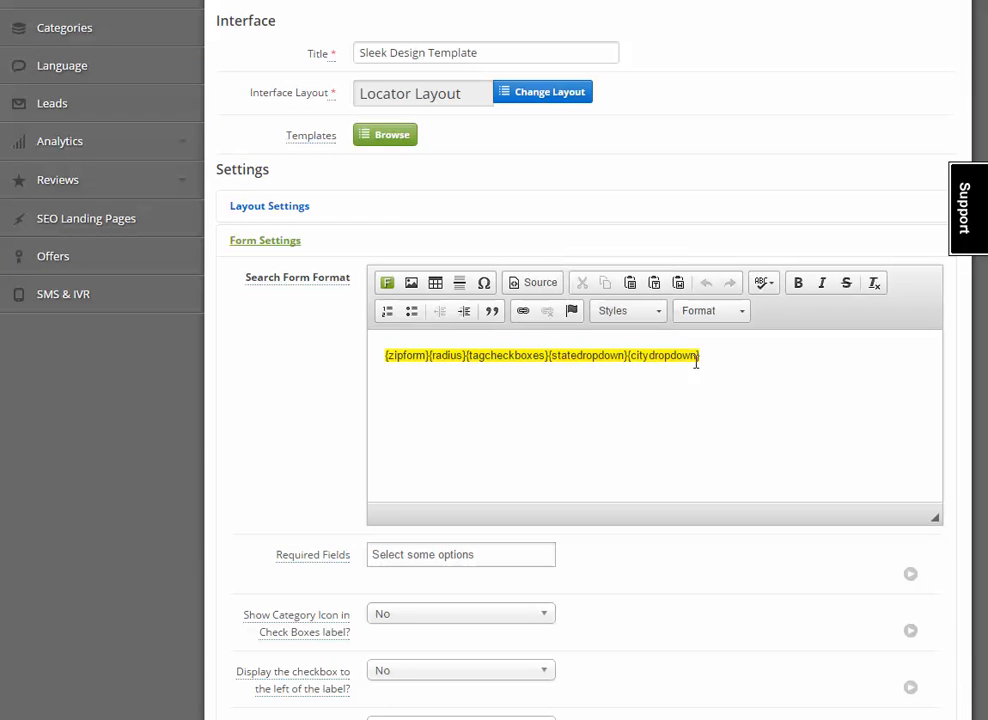
left_click(512, 360)
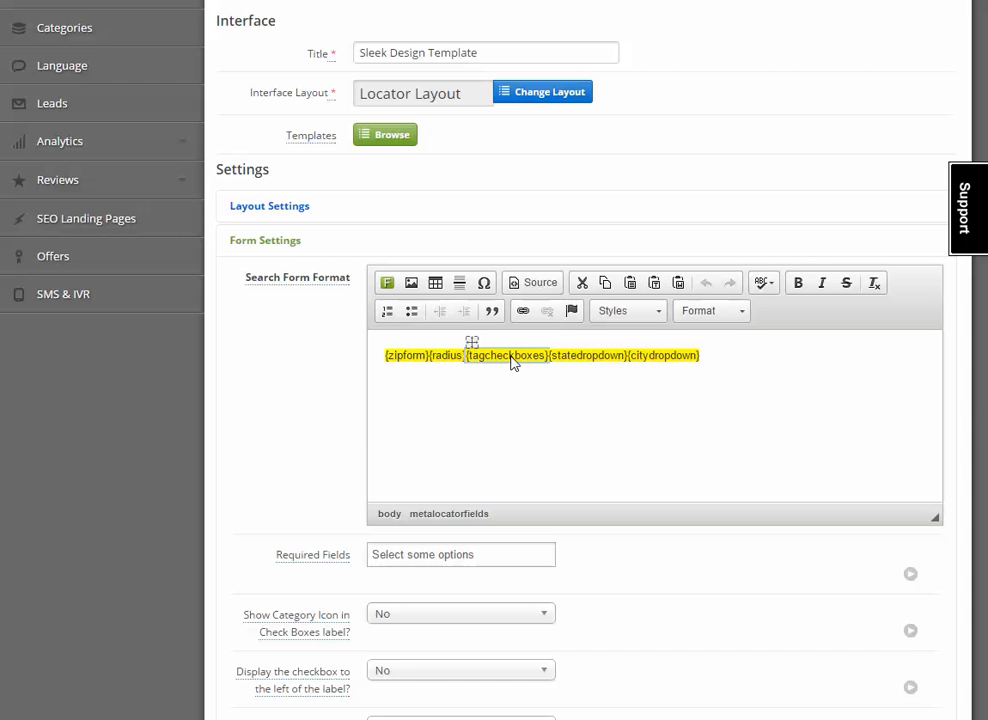
key("Delete")
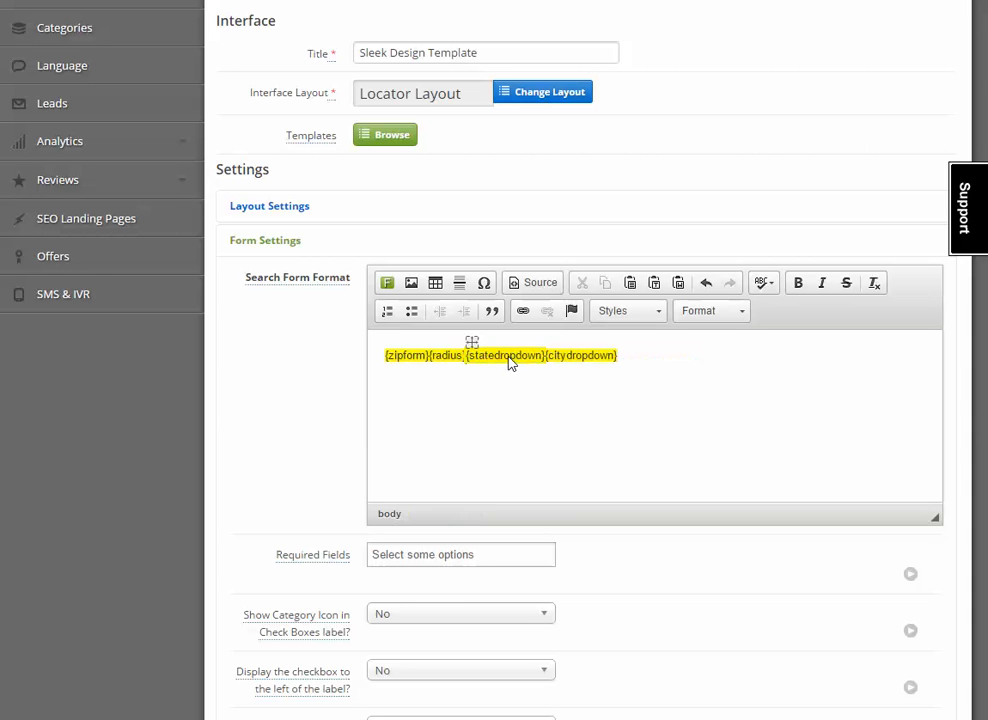
- Insert the Category Drop-downs field before the state drop-down in the Search Form Format and save the interface
left_click(387, 284)
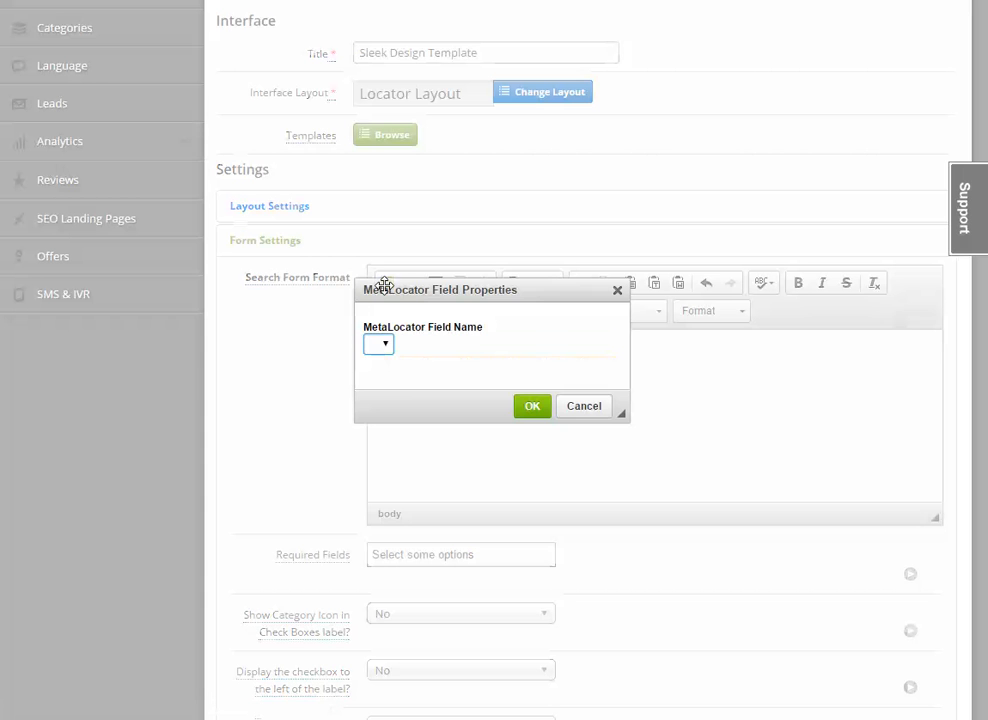
left_click(413, 346)
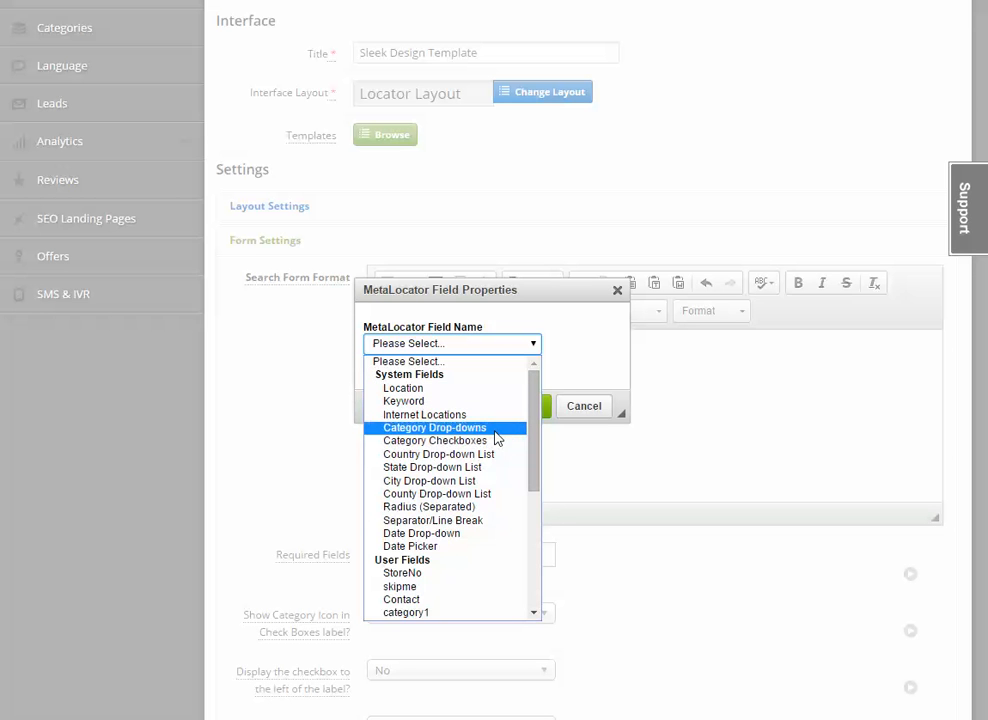
left_click(492, 428)
left_click(533, 408)
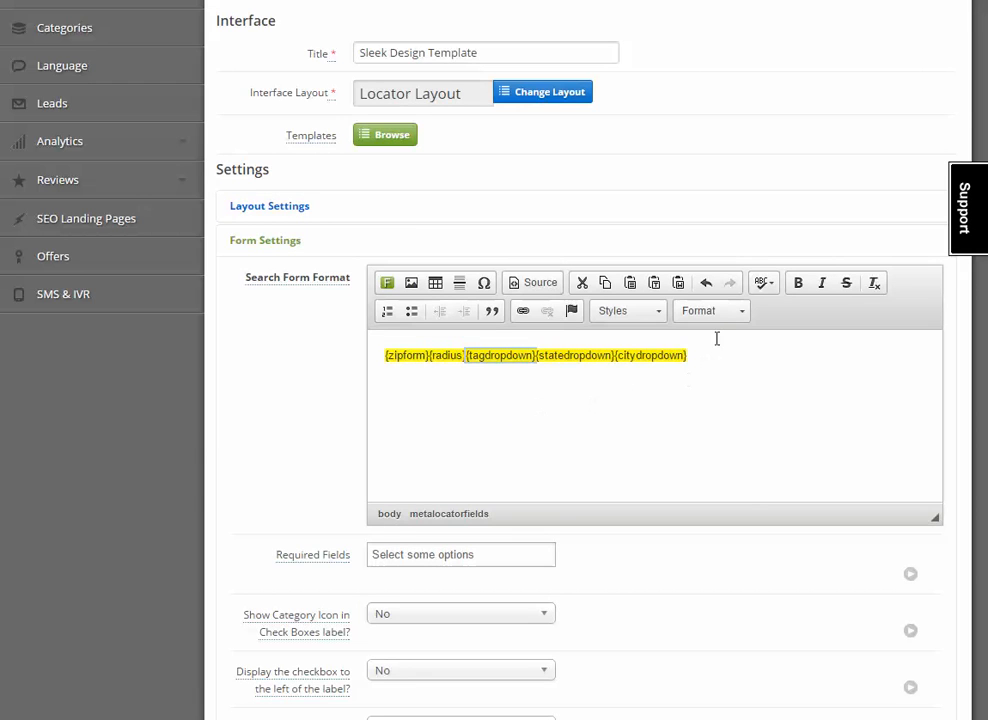
scroll(716, 339, "up", 3)
left_click(681, 76)
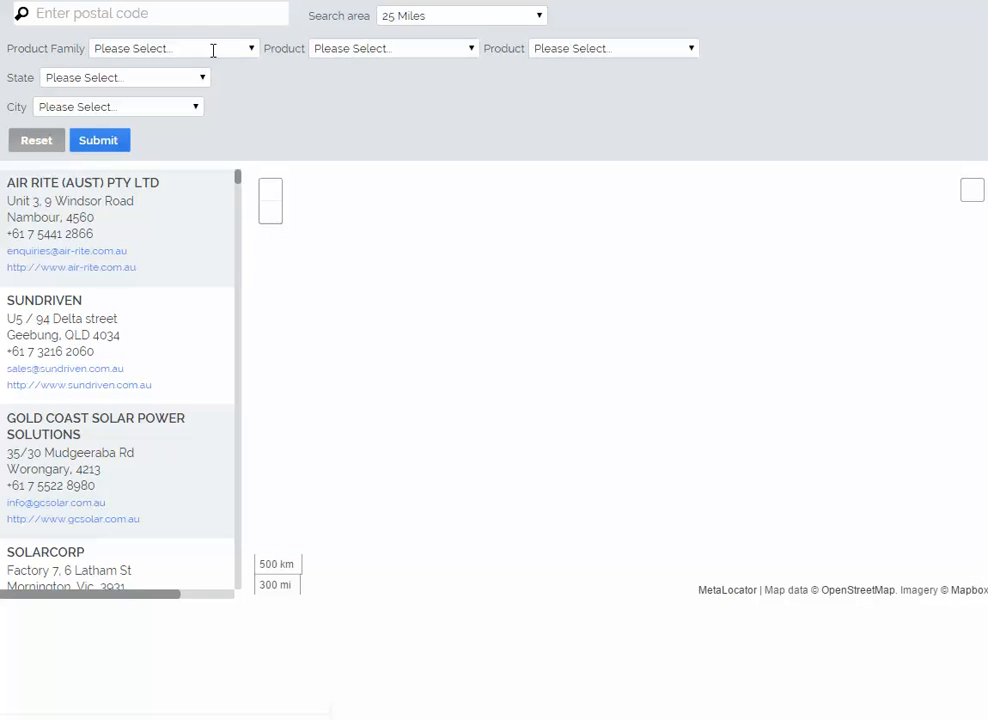
- Examine the Product Family, Product and State drop-downs in the interface preview's search form
left_click(212, 49)
left_click(212, 50)
left_click(327, 48)
left_click(164, 78)
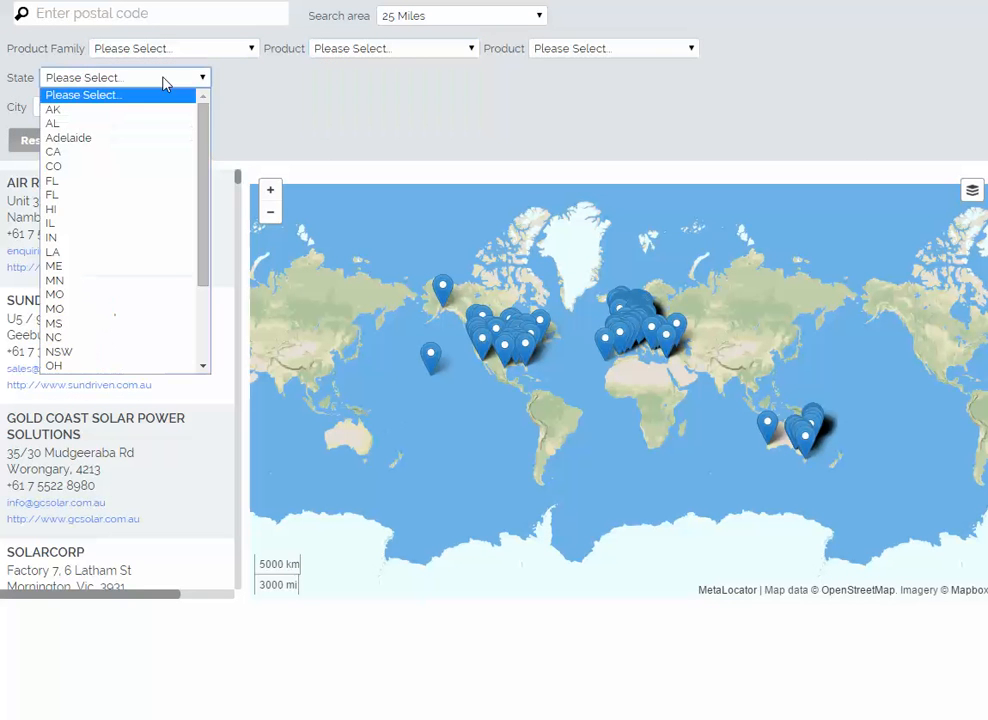
left_click(384, 77)
left_click(655, 50)
left_click(601, 52)
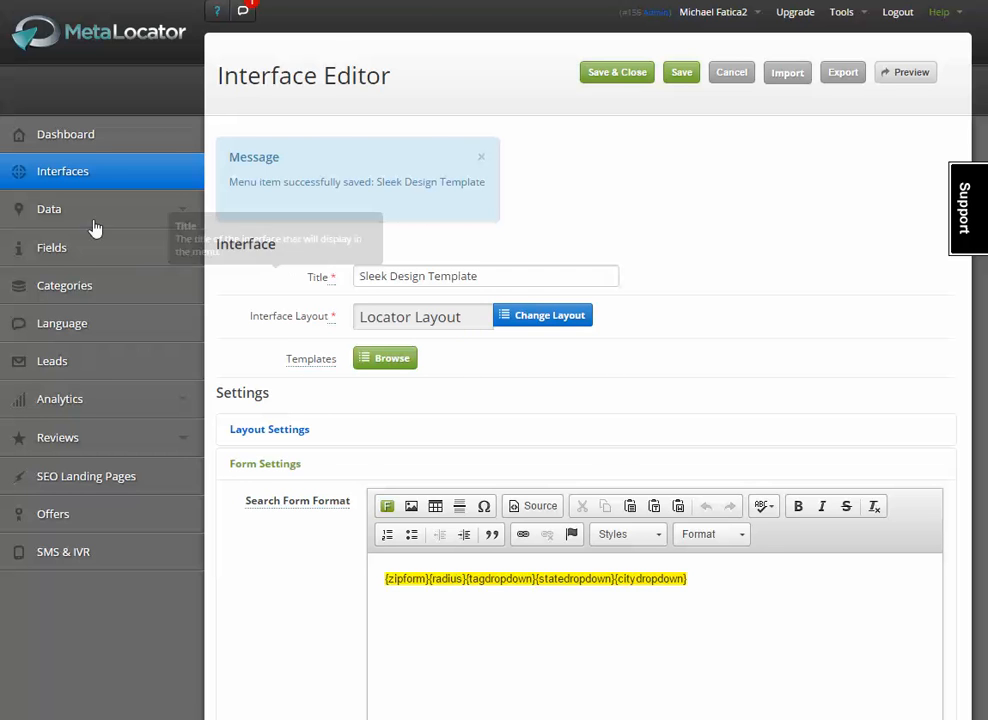
scroll(440, 312, "down", 1)
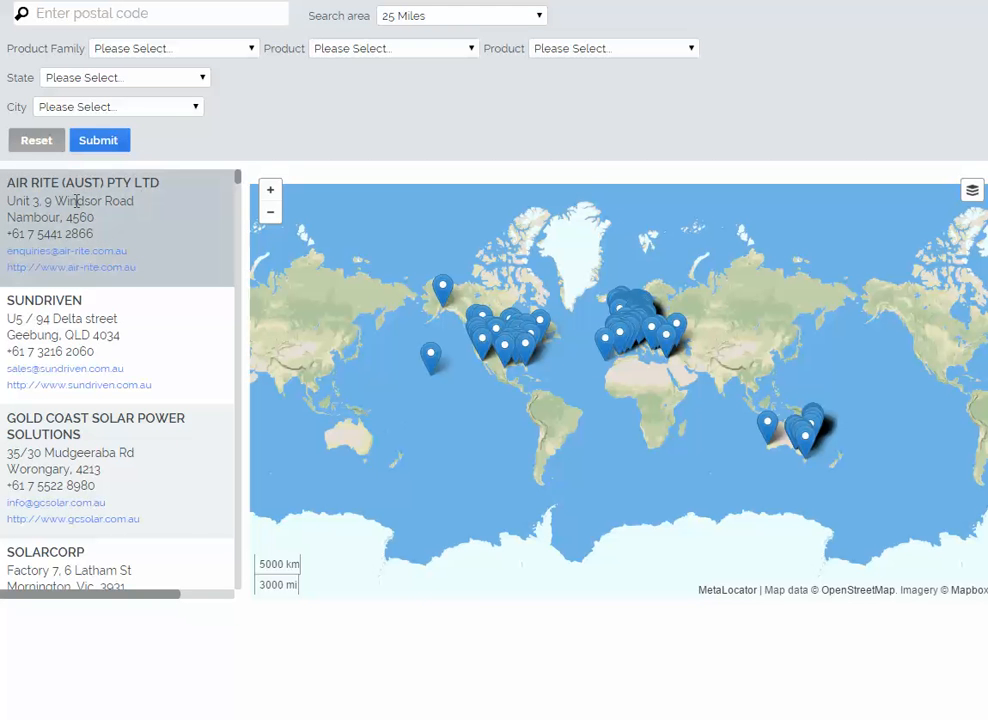
- Search the preview for locations within 100 Miles of 60001 and open the Sample Location 3 result on the map
left_click(162, 15)
type("53022")
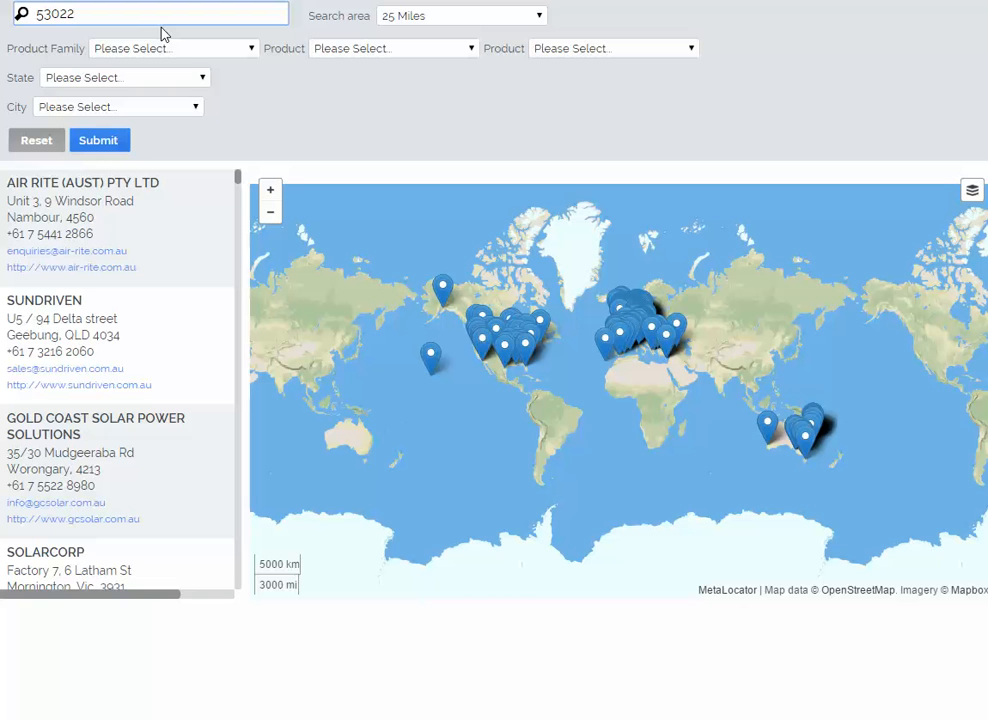
key("ctrl+a")
type("600")
left_click(462, 16)
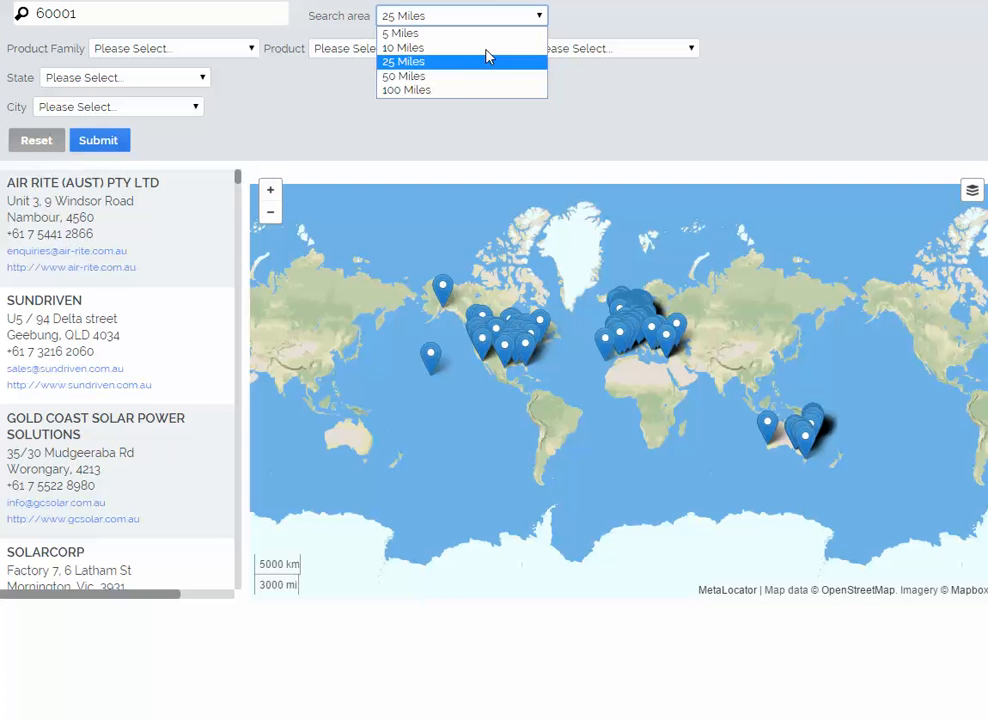
left_click(454, 91)
left_click(98, 140)
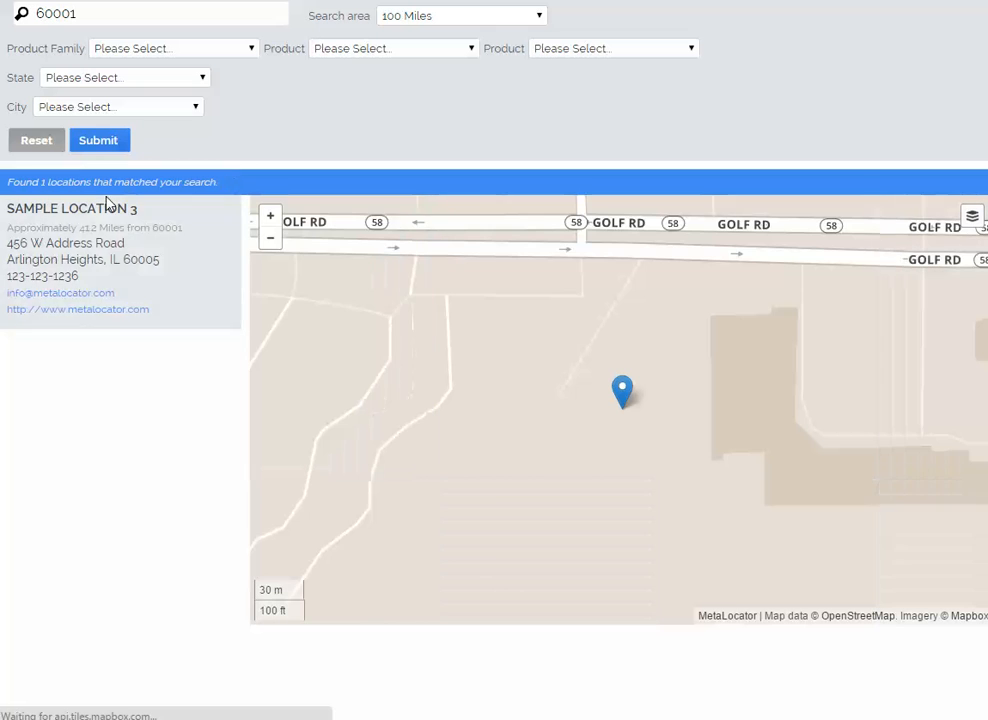
left_click(97, 216)
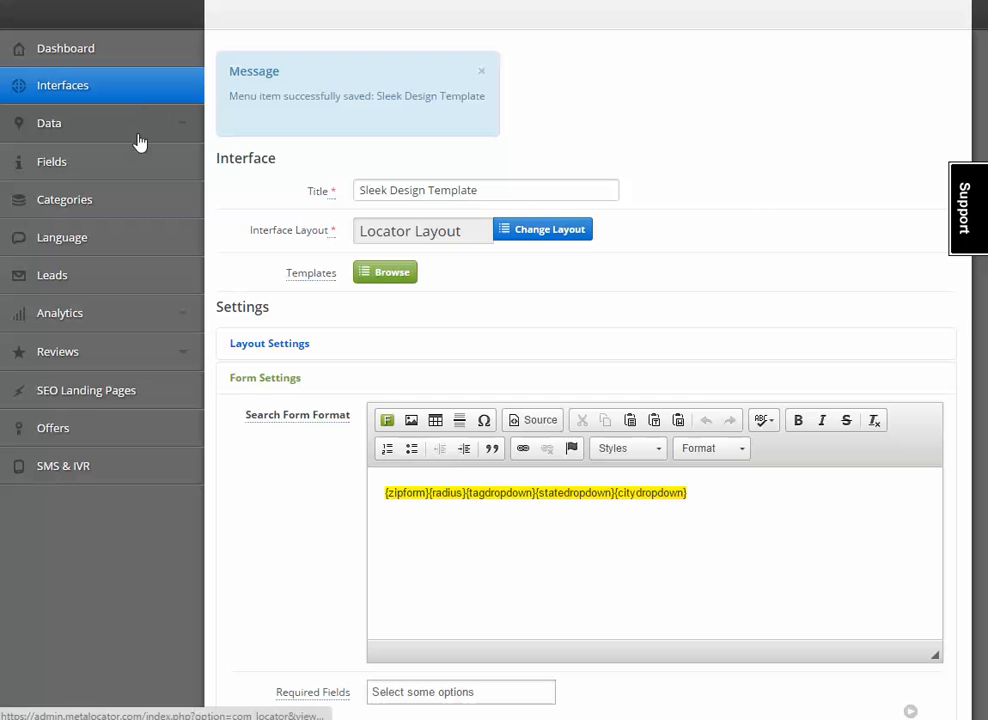
- Open All Records in another tab and check the categories assigned to the sample locations on the last page
left_click(118, 130)
right_click(127, 172)
left_click(128, 175)
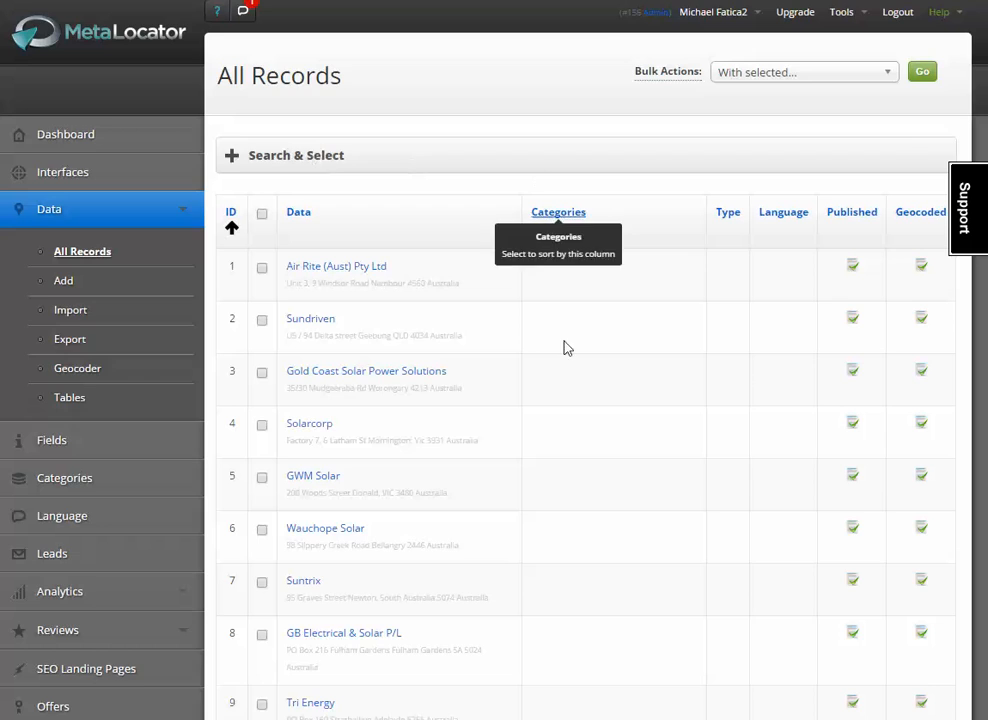
scroll(562, 346, "down", 10)
left_click(758, 476)
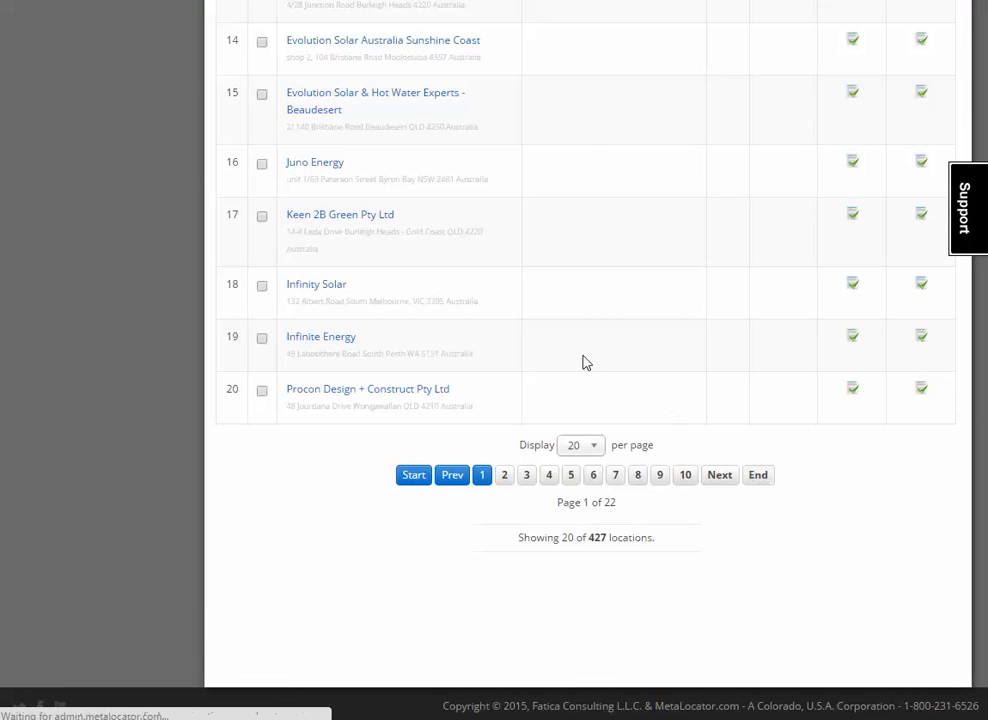
scroll(600, 280, "down", 2)
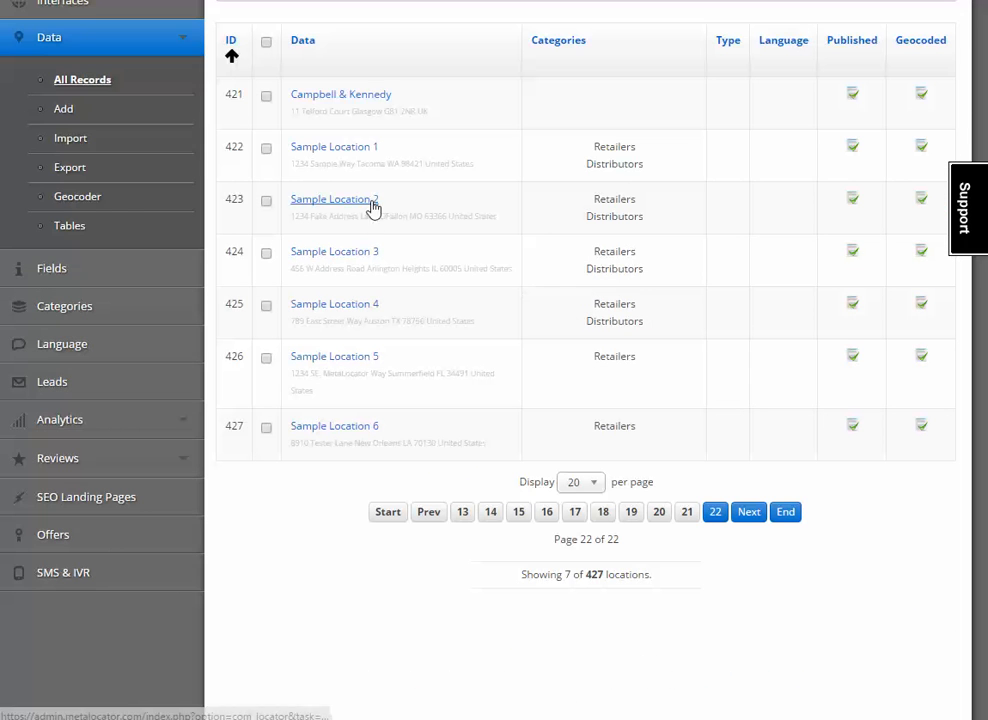
left_click_drag(592, 253, 657, 268)
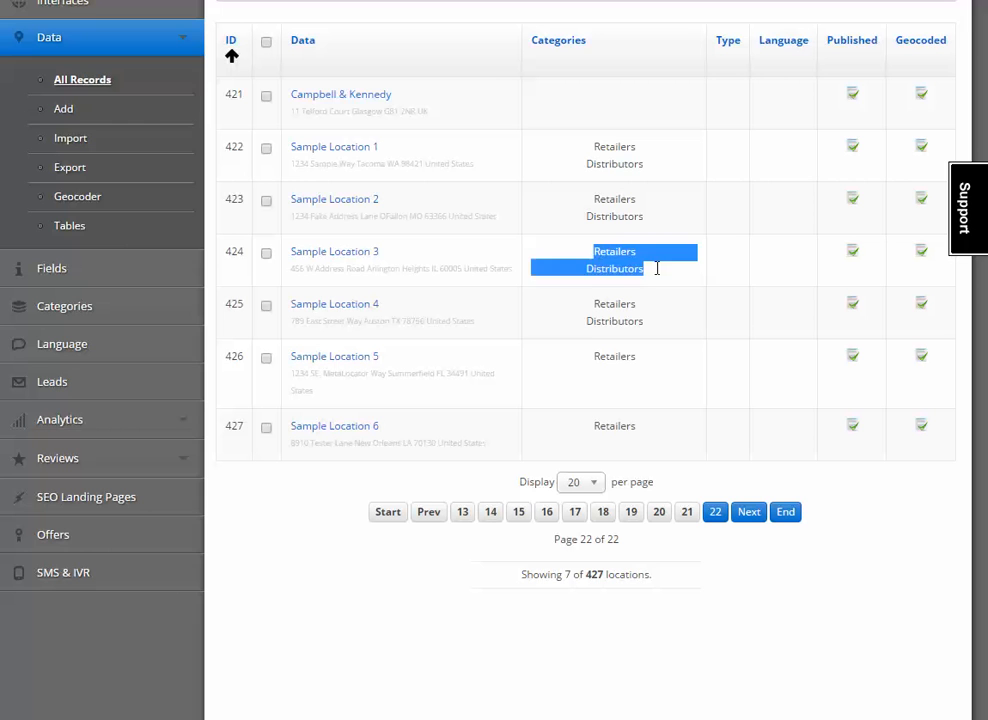
left_click(658, 273)
scroll(646, 315, "up", 2)
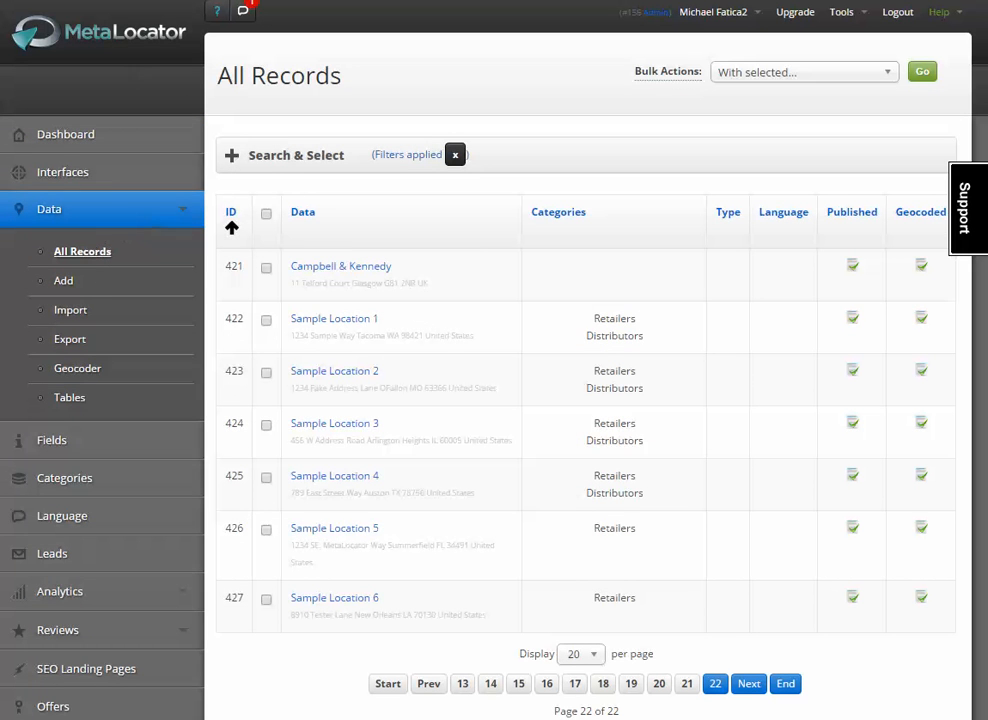
- Return to the interface preview and examine which details Sample Location 3's map popup shows
left_click(104, 180)
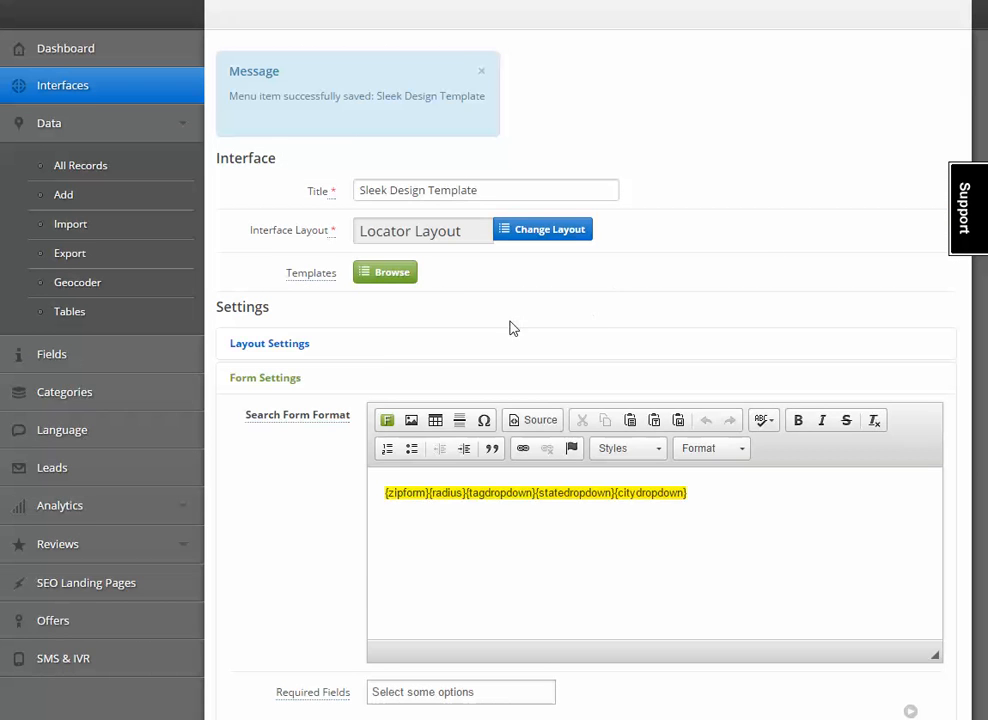
scroll(356, 297, "down", 1)
left_click(354, 292)
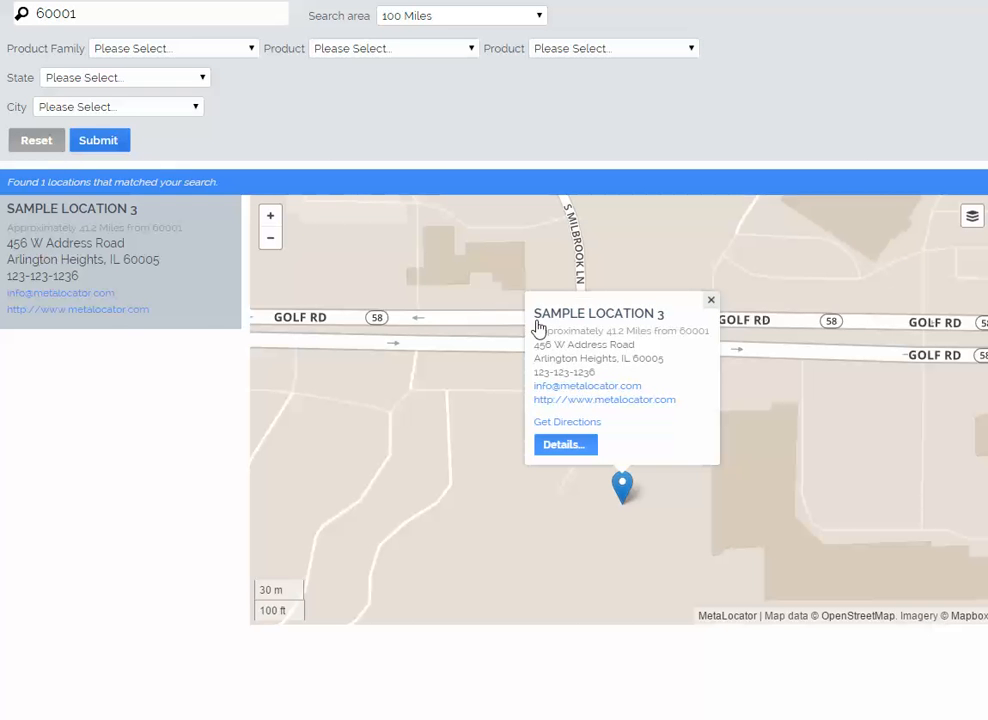
left_click_drag(603, 376, 536, 344)
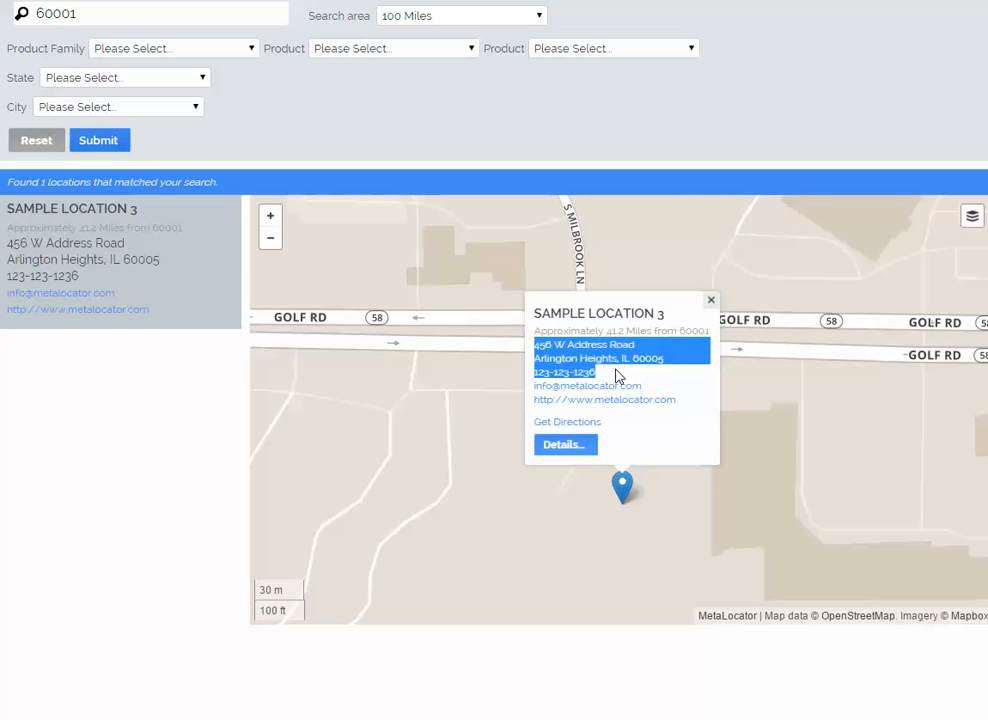
left_click(481, 260)
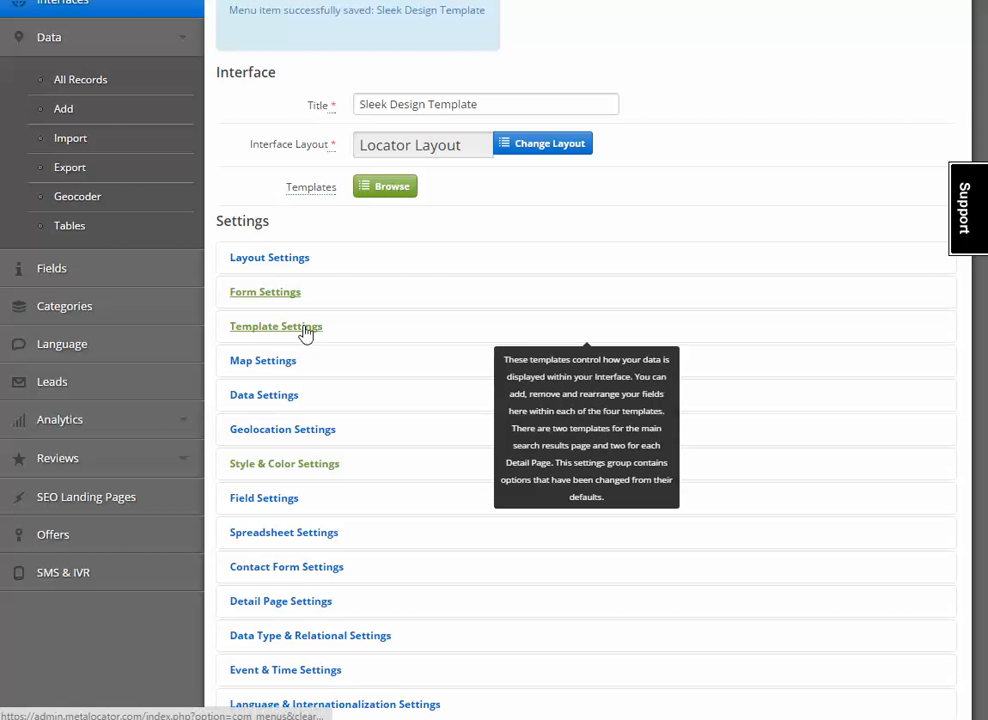
- Insert the Category List field on a new line below the image field in the Map Popup Template and save the interface
left_click(305, 334)
scroll(377, 322, "down", 3)
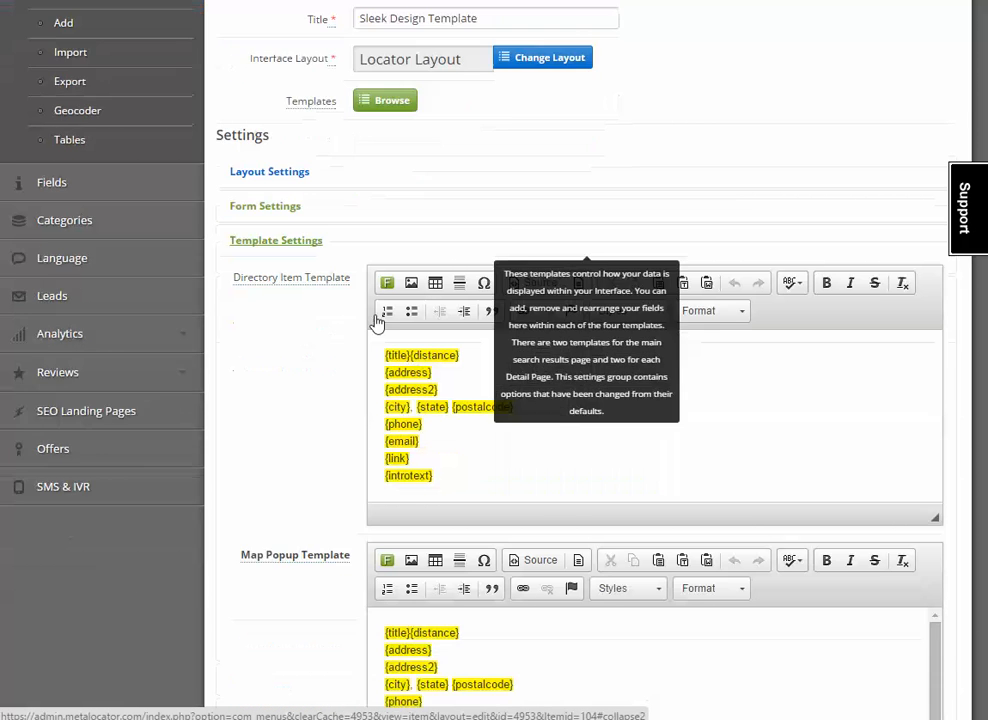
scroll(463, 459, "down", 1)
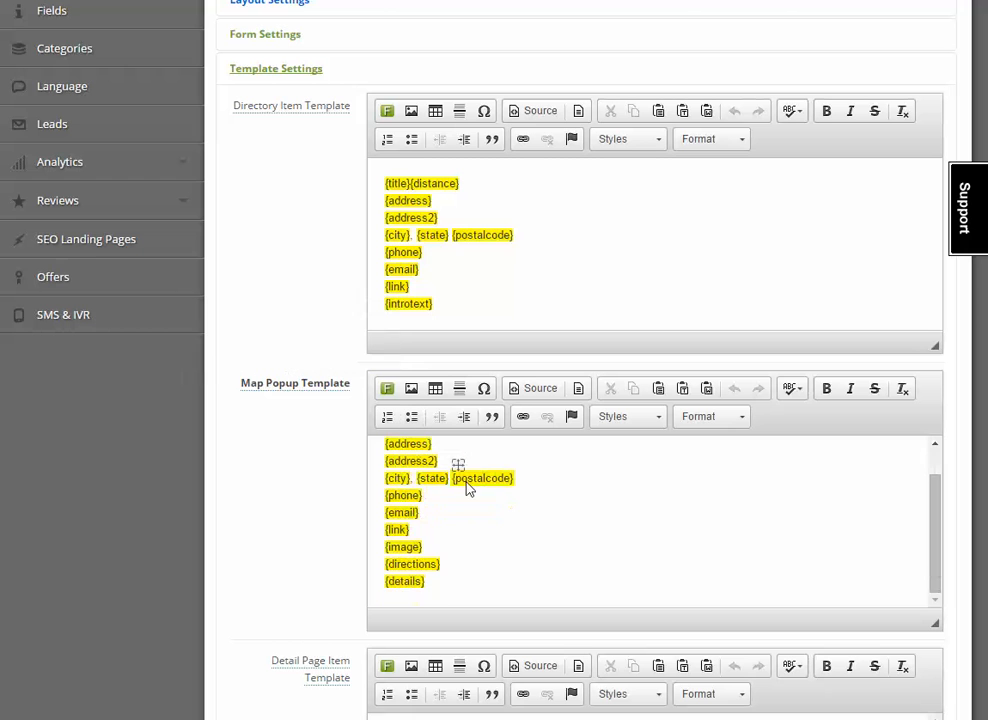
left_click(447, 551)
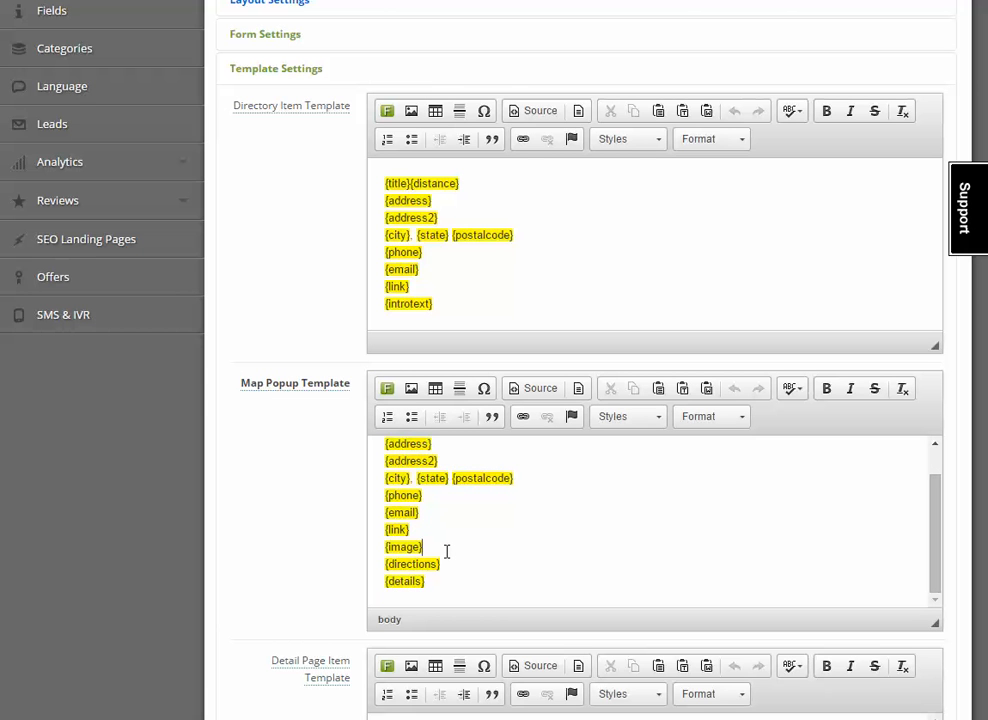
key("Return")
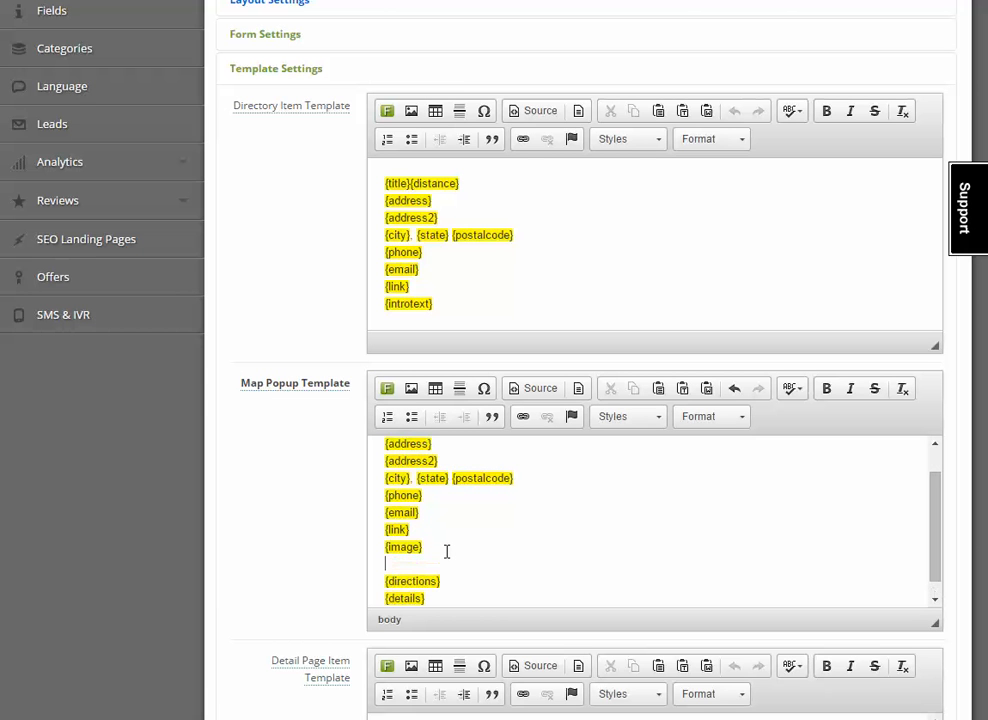
left_click(386, 391)
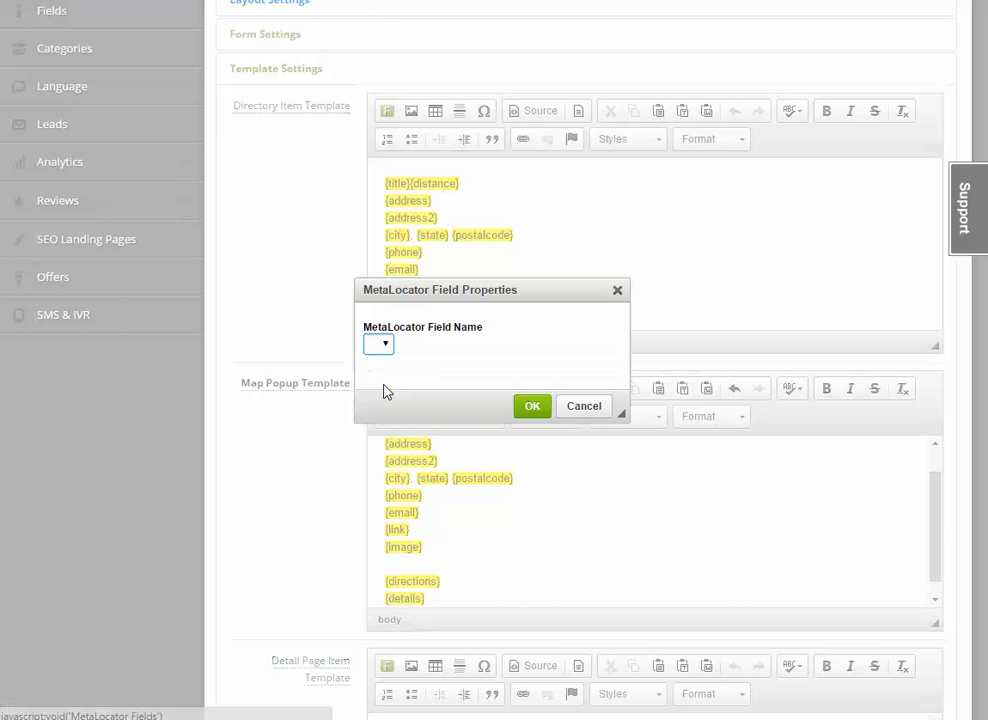
left_click(468, 344)
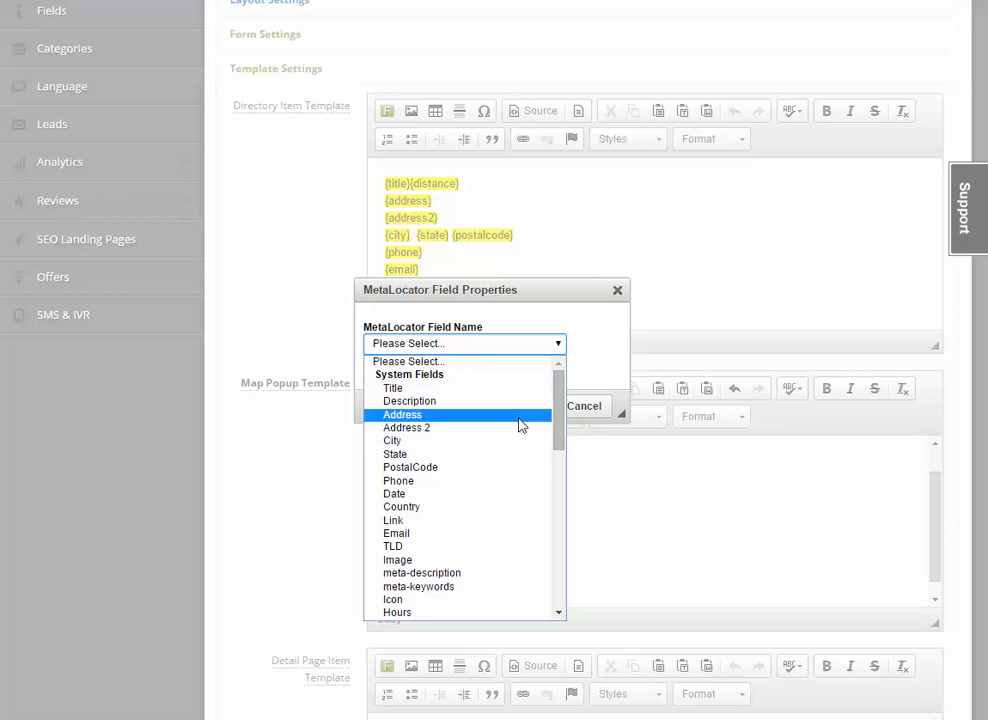
left_click_drag(558, 435, 557, 590)
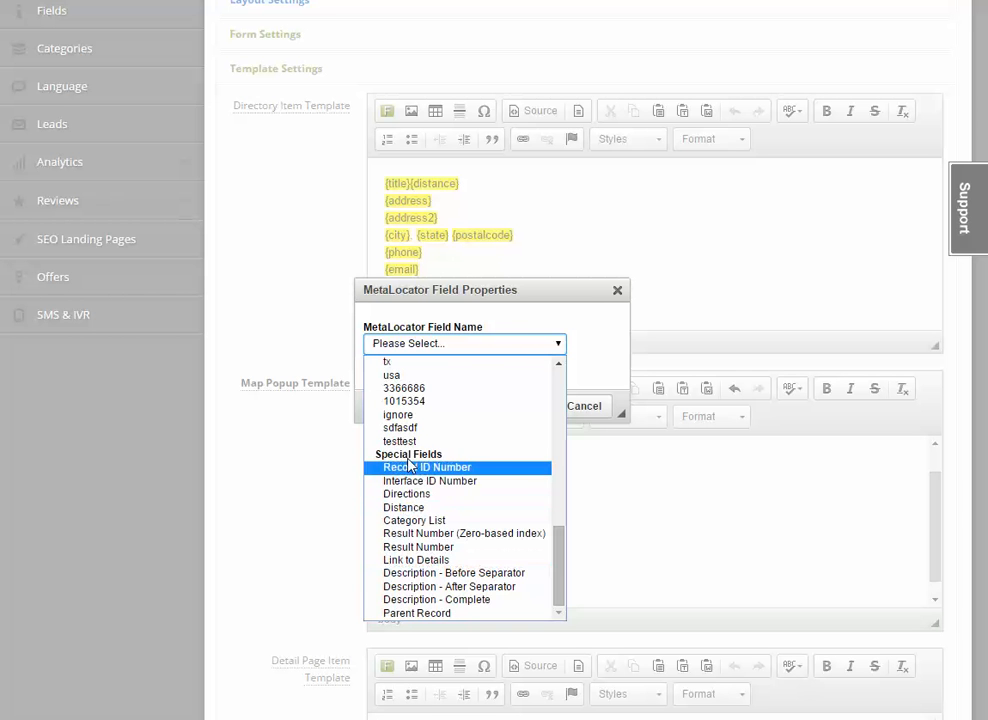
left_click(390, 520)
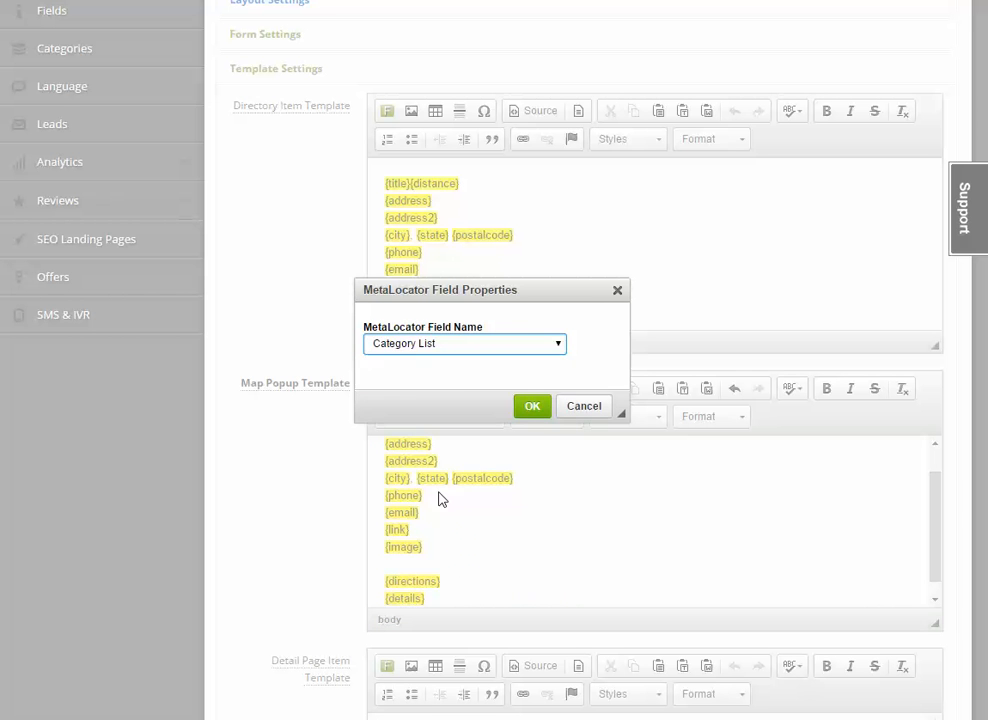
left_click(534, 409)
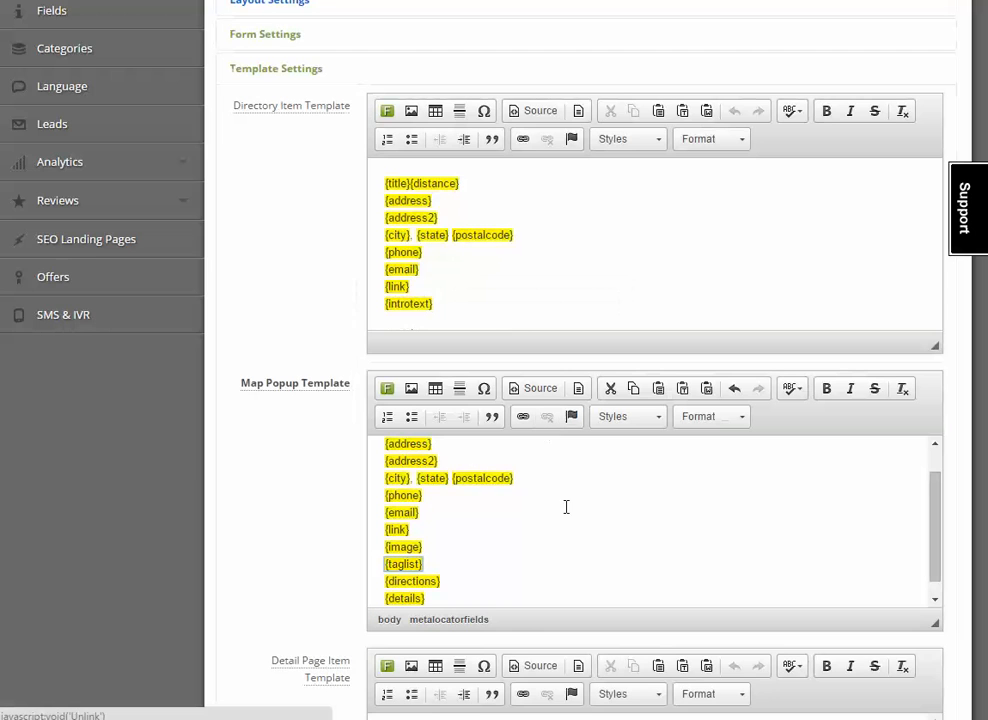
left_click(593, 571)
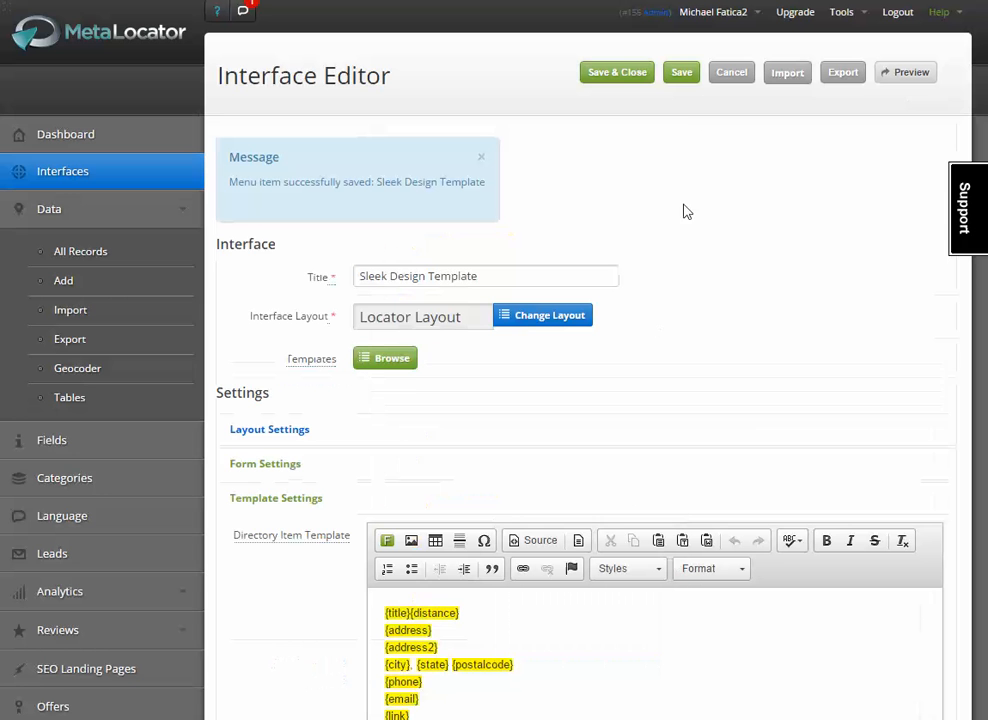
left_click(681, 74)
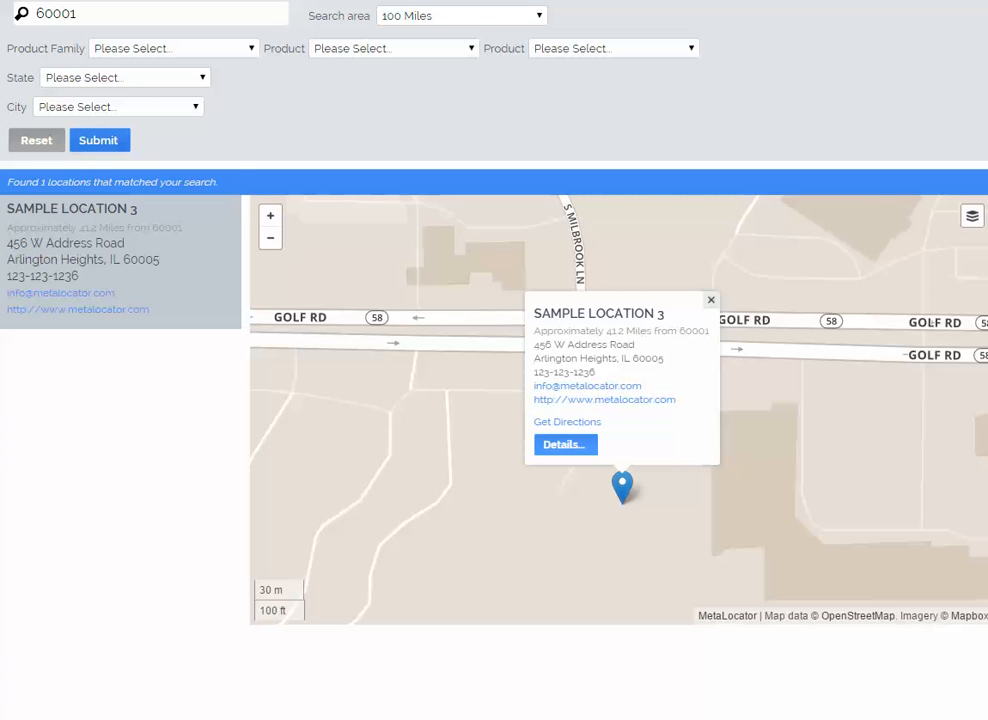
- Reload the preview and check the category list in Sample Location 3's map popup
key("F5")
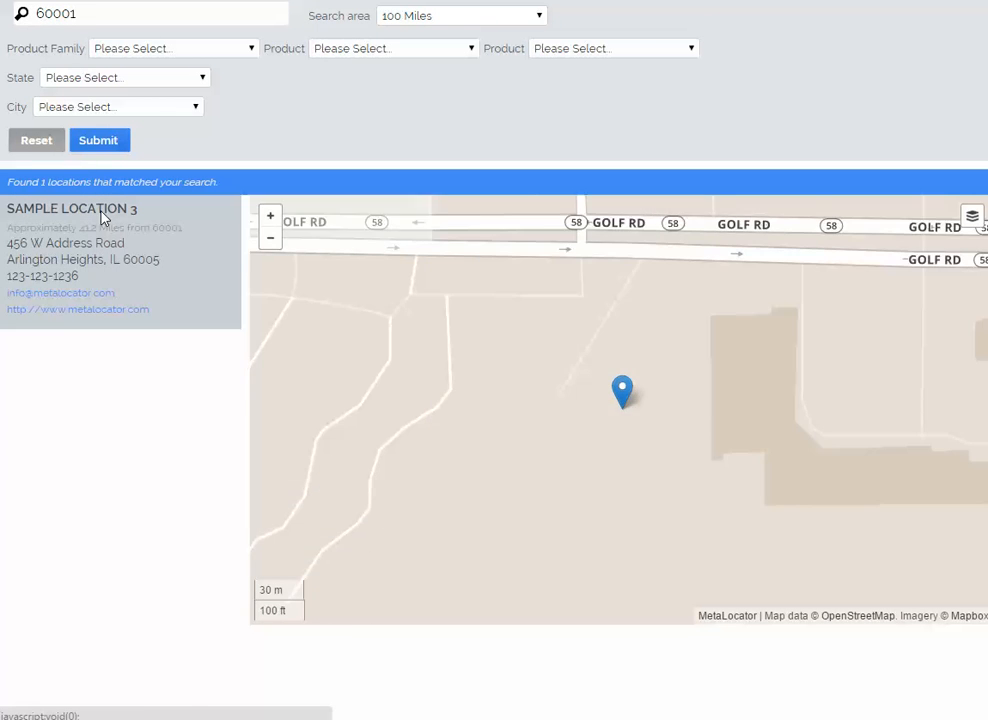
left_click(102, 213)
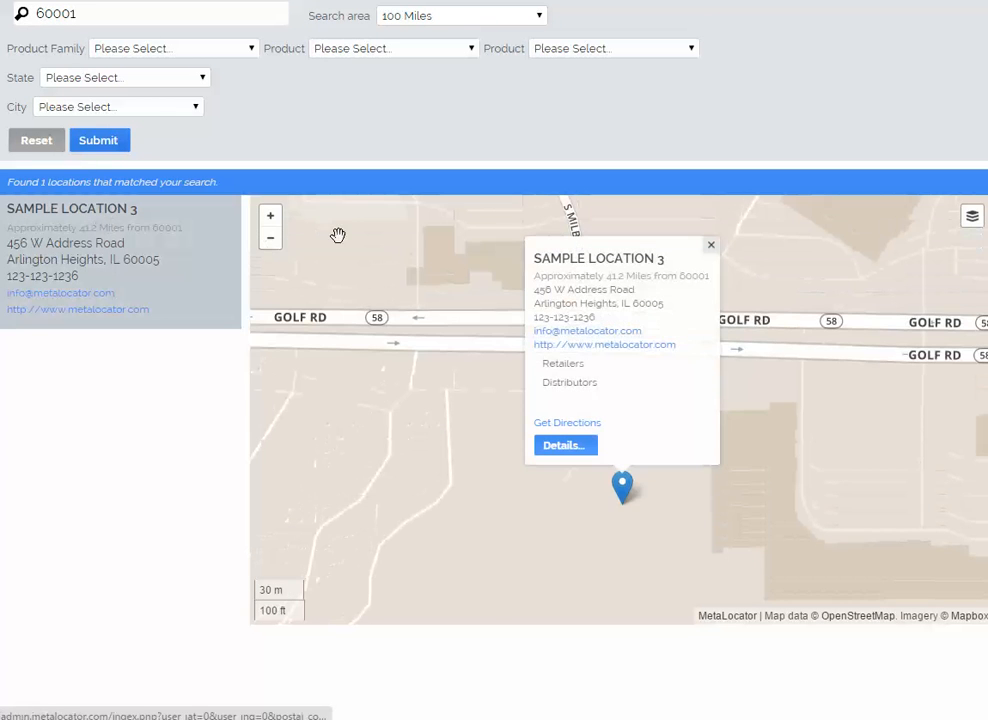
left_click_drag(624, 382, 545, 357)
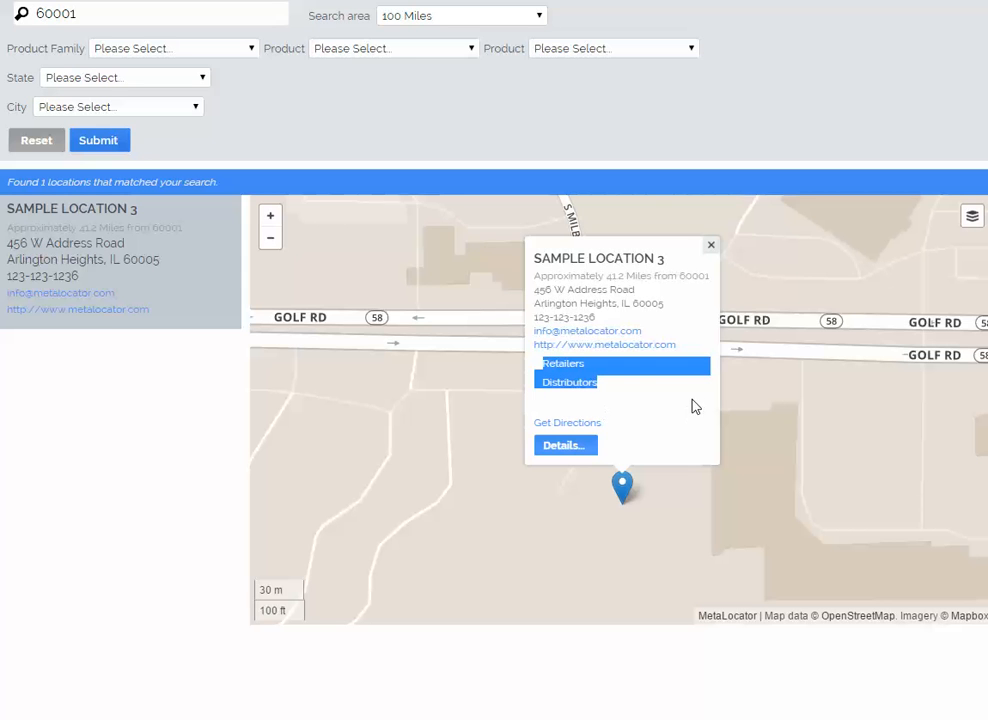
left_click(605, 390)
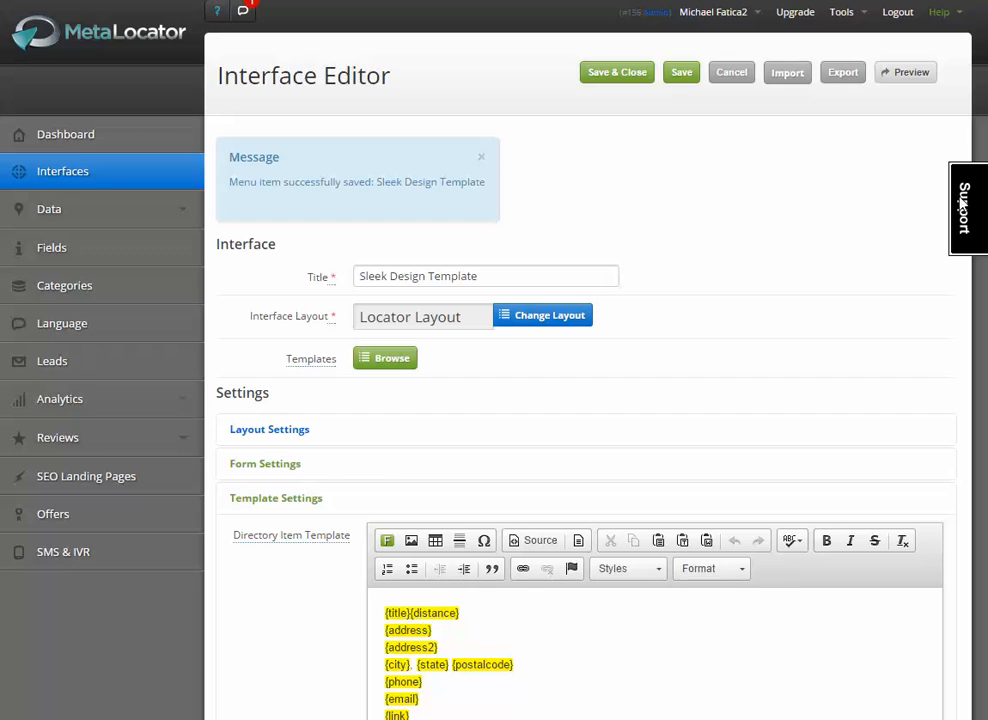
left_click(962, 205)
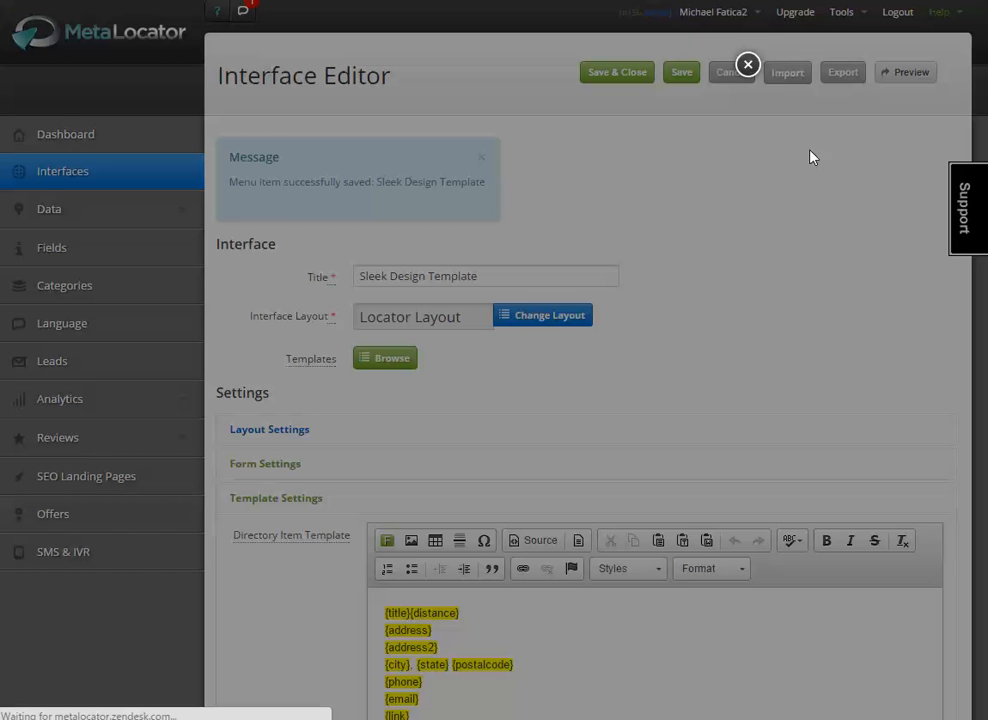
left_click(750, 67)
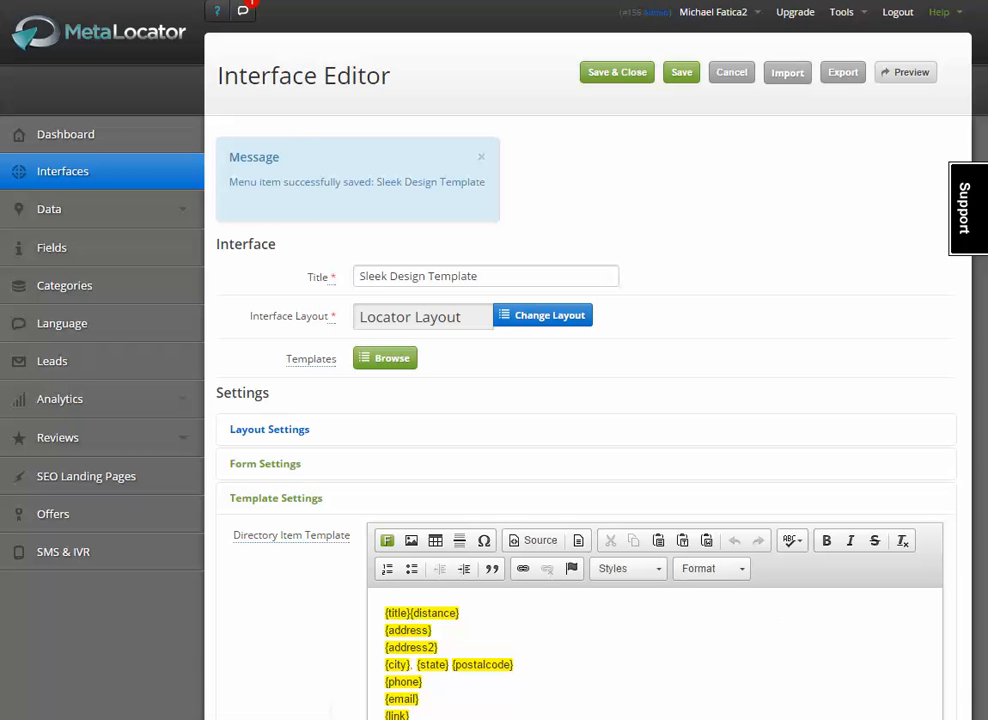